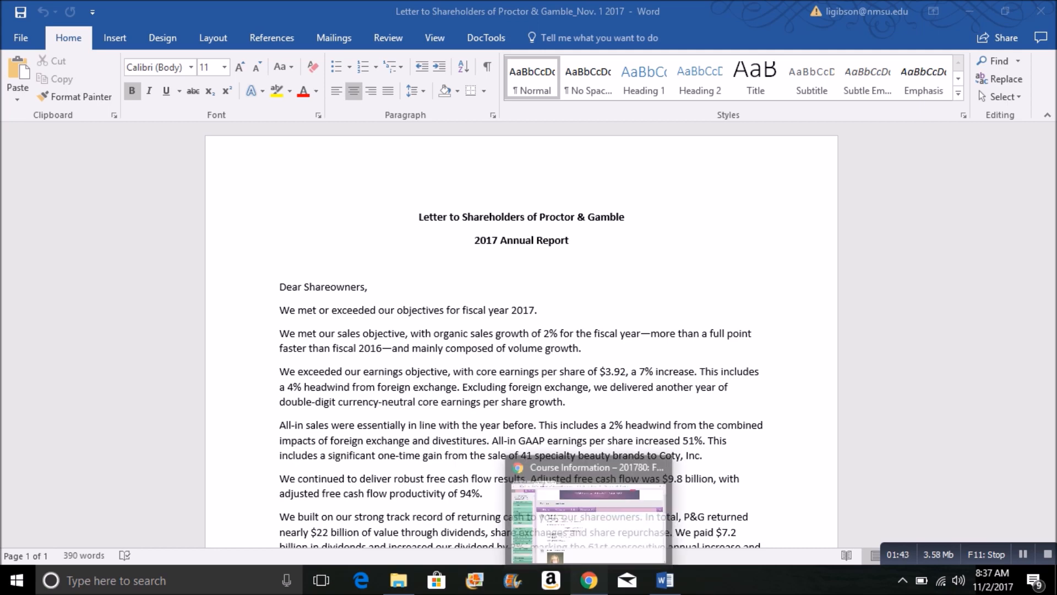
Step: Switch to the course site in Chrome and open the Week of October 31 folder in Unit 4
{"action": "left_click", "coordinate": [588, 579]}
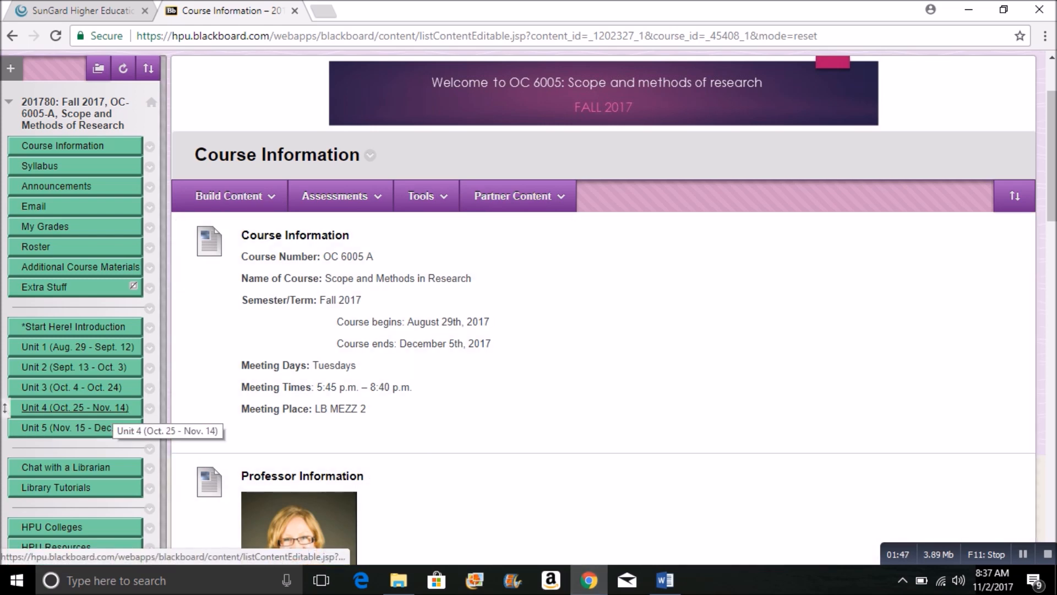
{"action": "left_click", "coordinate": [107, 407]}
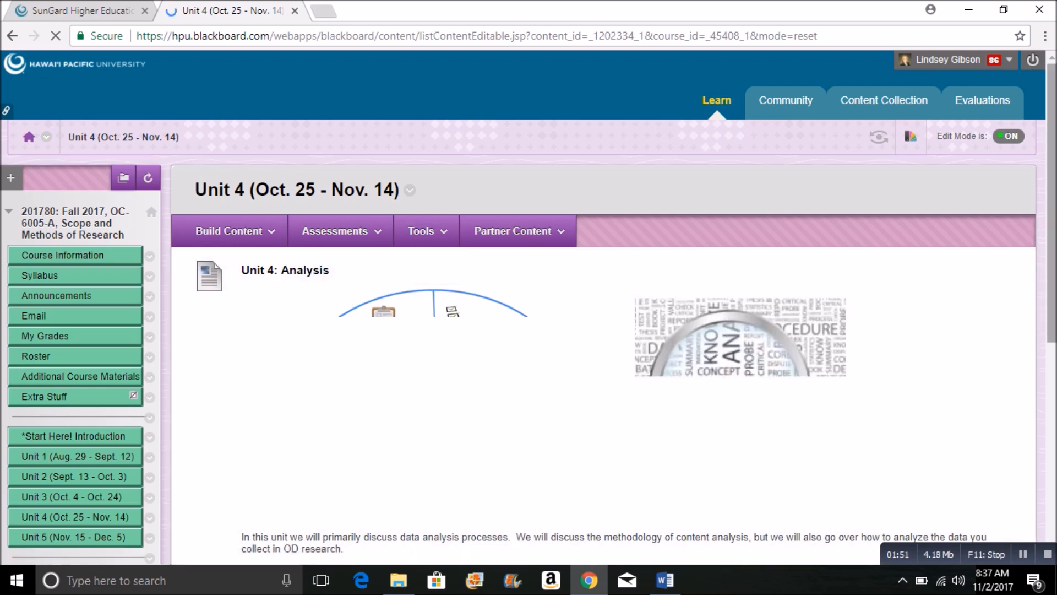
{"action": "scroll", "coordinate": [606, 308], "scroll_direction": "down", "scroll_amount": 5}
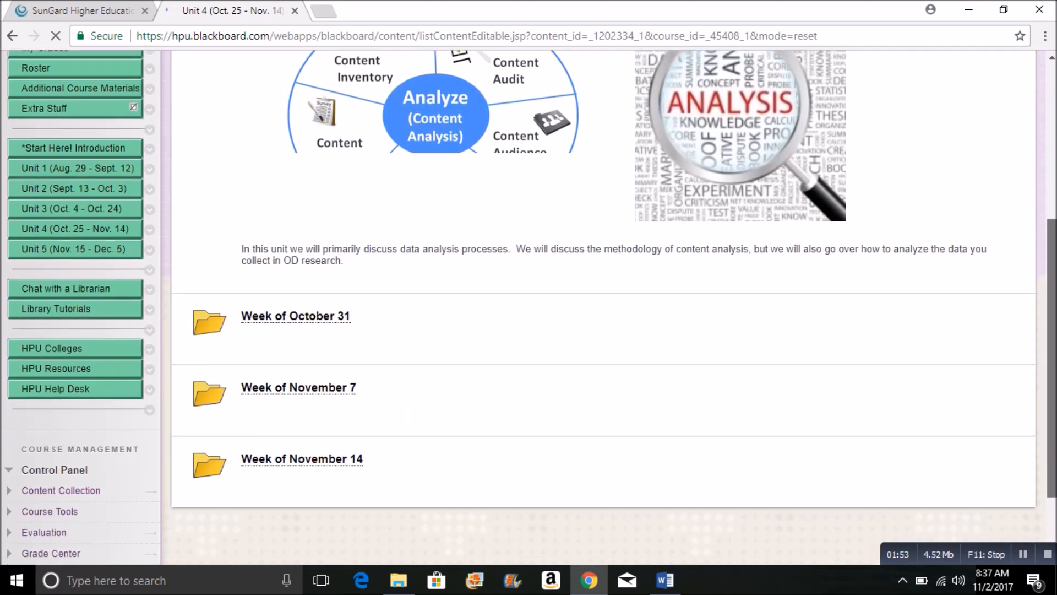
{"action": "left_click", "coordinate": [296, 314]}
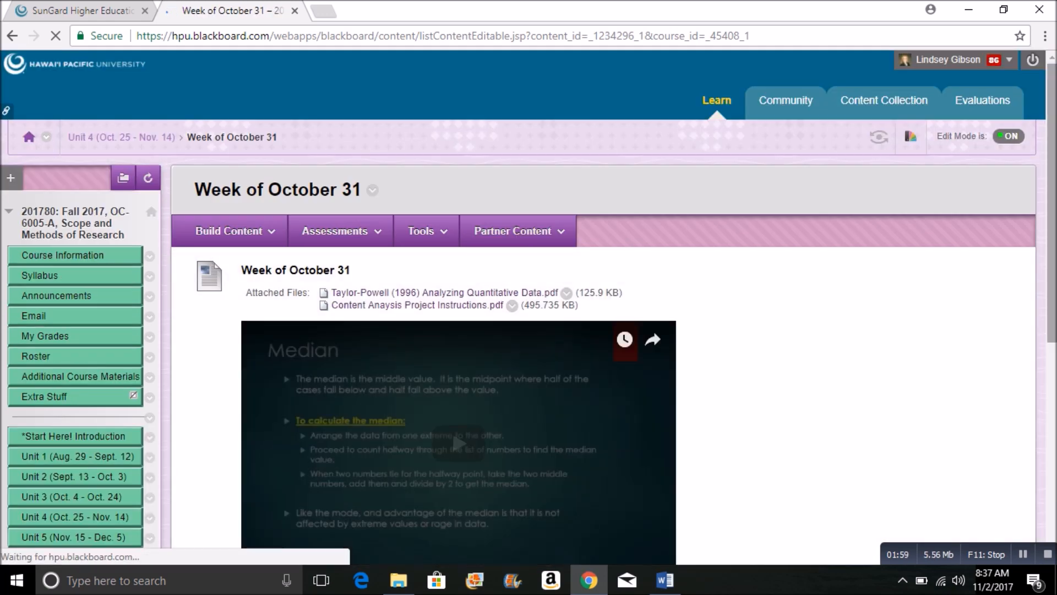
Step: Open the Microsoft Word Add-In for Content Analysis Project link on the Week of October 31 page
{"action": "scroll", "coordinate": [529, 308], "scroll_direction": "down", "scroll_amount": 4}
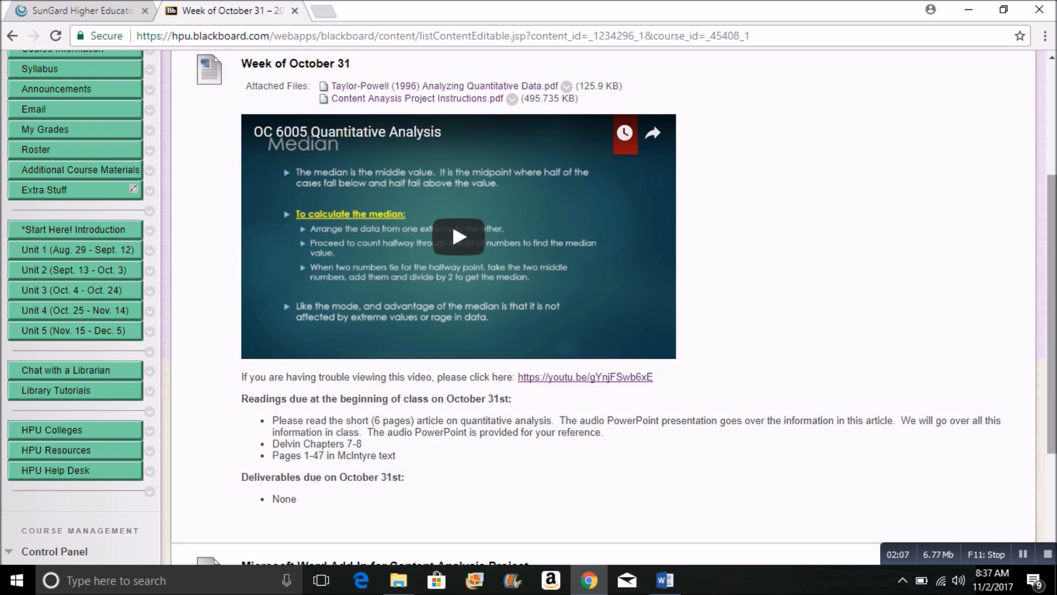
{"action": "scroll", "coordinate": [528, 308], "scroll_direction": "down", "scroll_amount": 1}
{"action": "scroll", "coordinate": [177, 376], "scroll_direction": "down", "scroll_amount": 3}
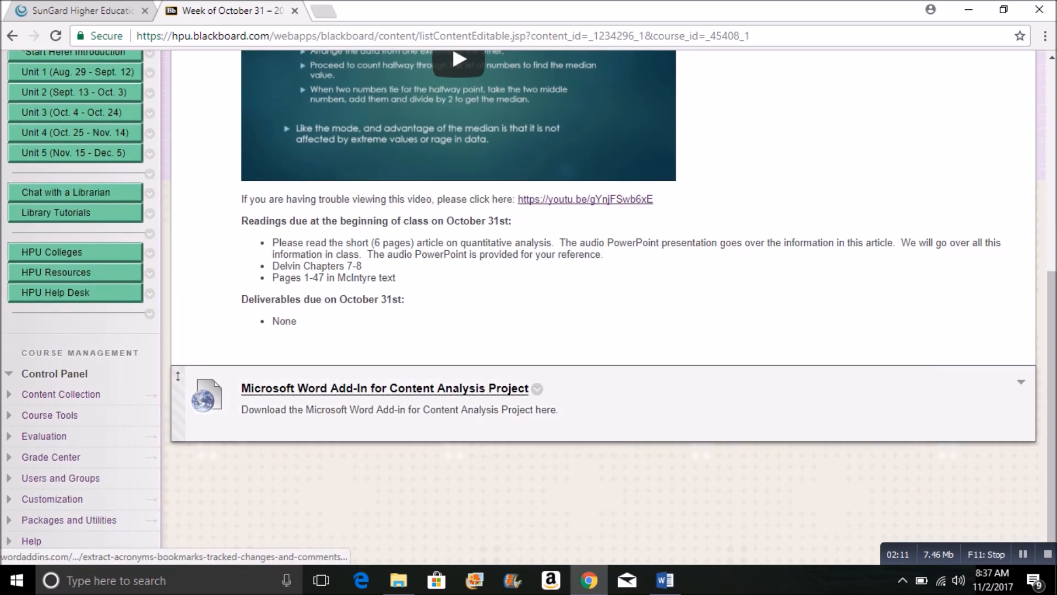
{"action": "left_click", "coordinate": [384, 388]}
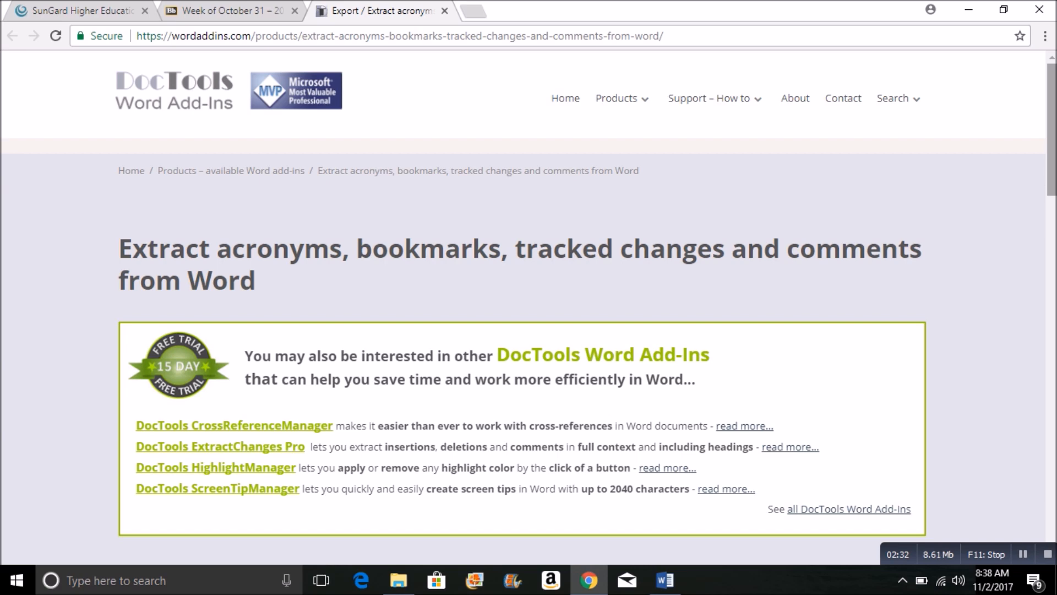
Step: Bring up the free download instructions and request form for the DocTools ExtractData add-in
{"action": "left_click_drag", "start_coordinate": [1052, 130], "coordinate": [1052, 213]}
{"action": "left_click", "coordinate": [1033, 343]}
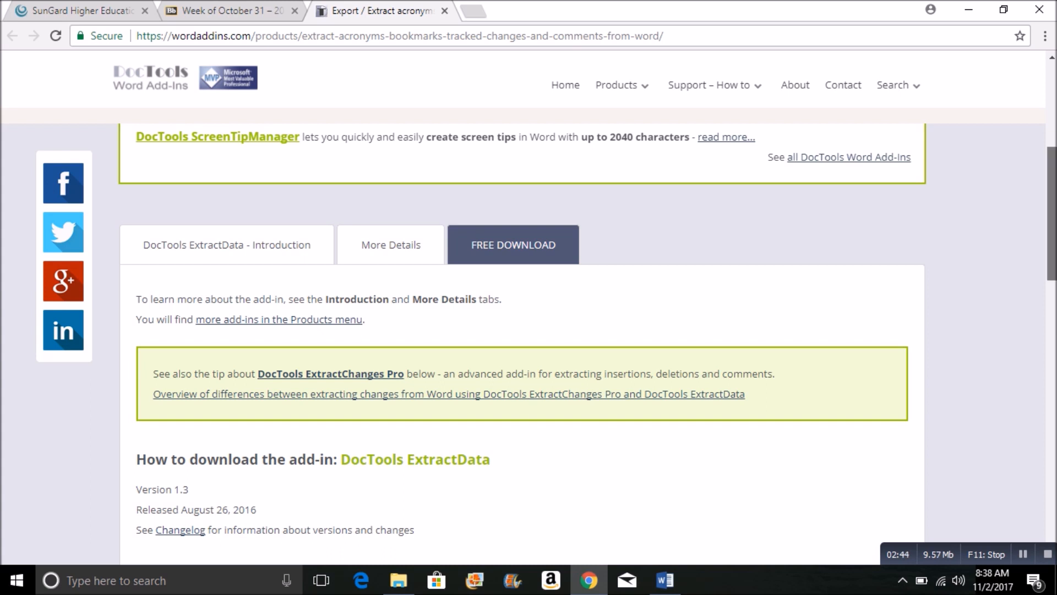
{"action": "scroll", "coordinate": [529, 307], "scroll_direction": "down", "scroll_amount": 3}
{"action": "scroll", "coordinate": [528, 308], "scroll_direction": "down", "scroll_amount": 3}
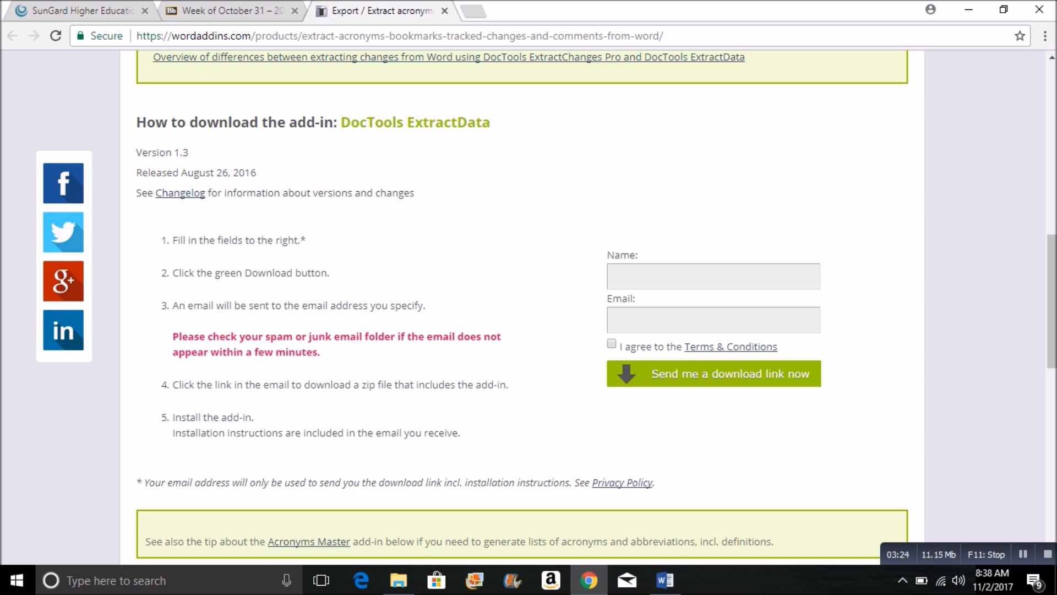
Step: Switch to the Procter & Gamble shareholder letter in Word and bring up the reviewing commands
{"action": "mouse_move", "coordinate": [664, 580]}
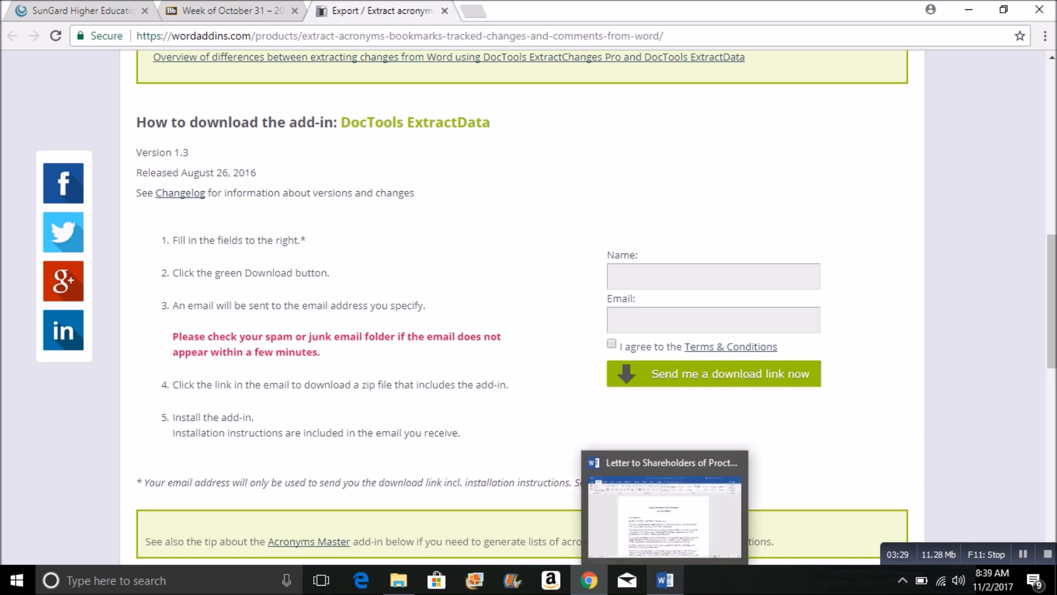
{"action": "left_click", "coordinate": [664, 580]}
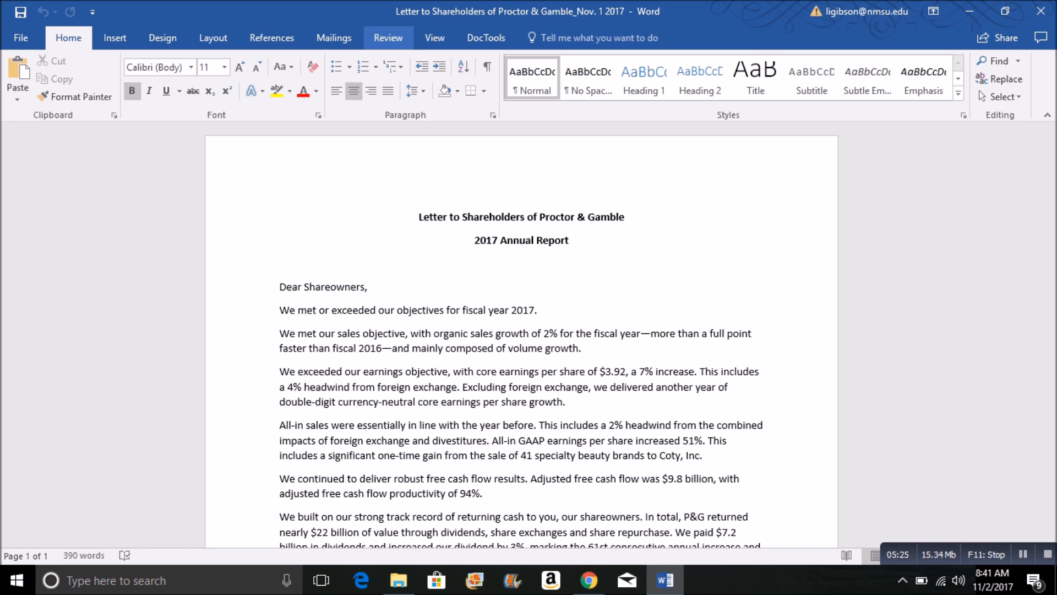
{"action": "left_click", "coordinate": [388, 37]}
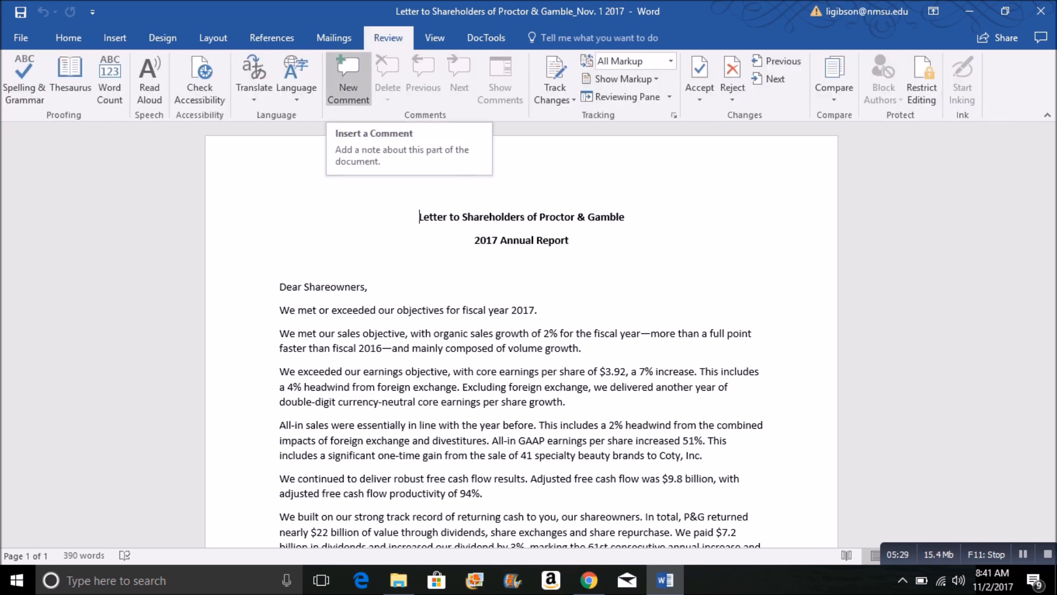
Step: Insert an empty comment at the first word of the letter's title and undo it
{"action": "left_click", "coordinate": [348, 77]}
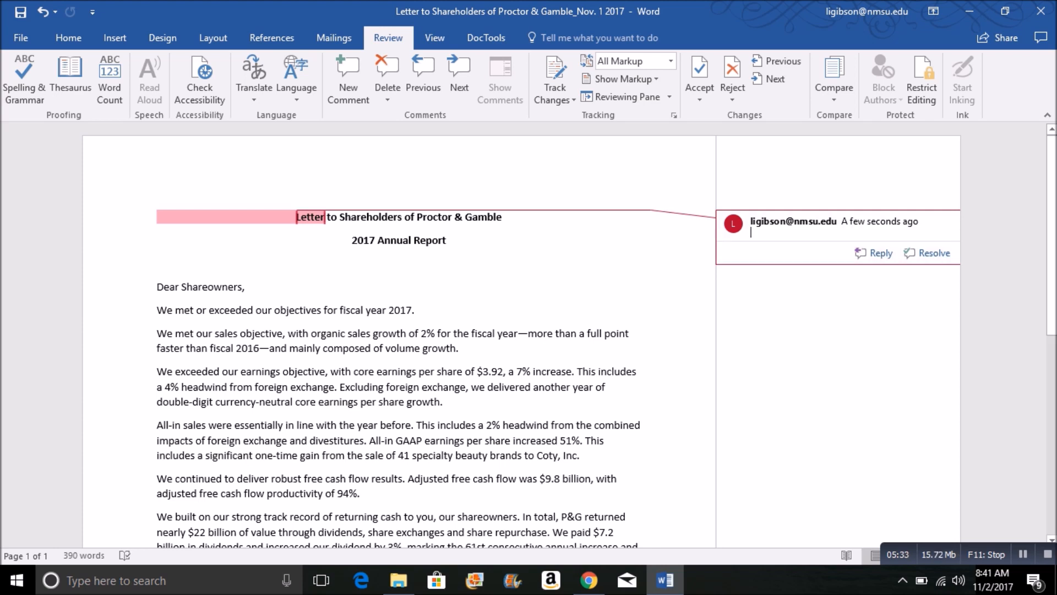
{"action": "left_click", "coordinate": [43, 11]}
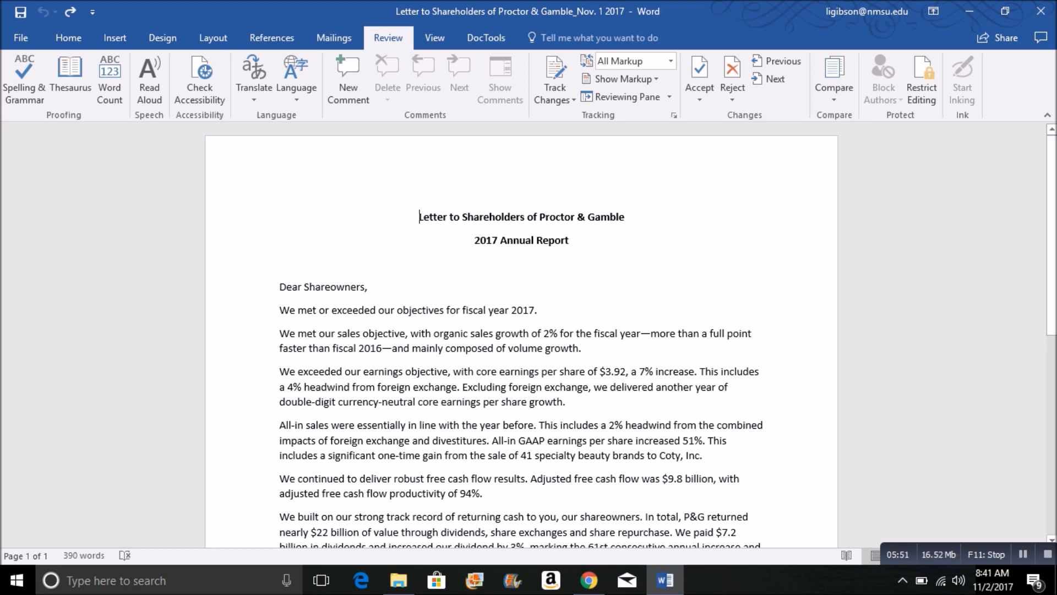
Step: Add the comment "Goals" to "We met or exceeded our objectives" and another "Goals" comment to "We met our sales objective"
{"action": "left_click_drag", "start_coordinate": [279, 310], "coordinate": [445, 310]}
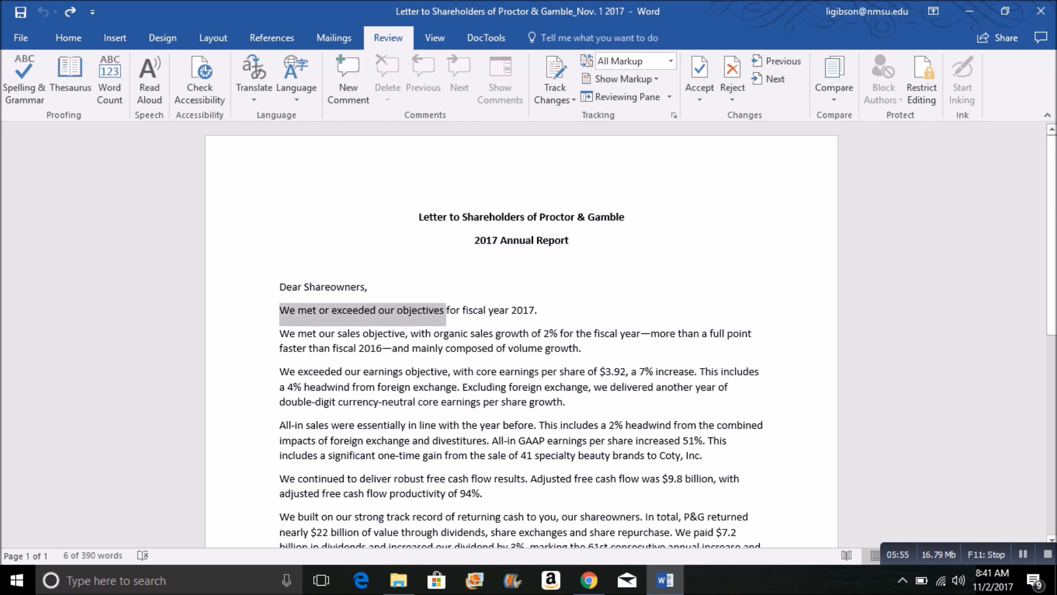
{"action": "left_click", "coordinate": [348, 77]}
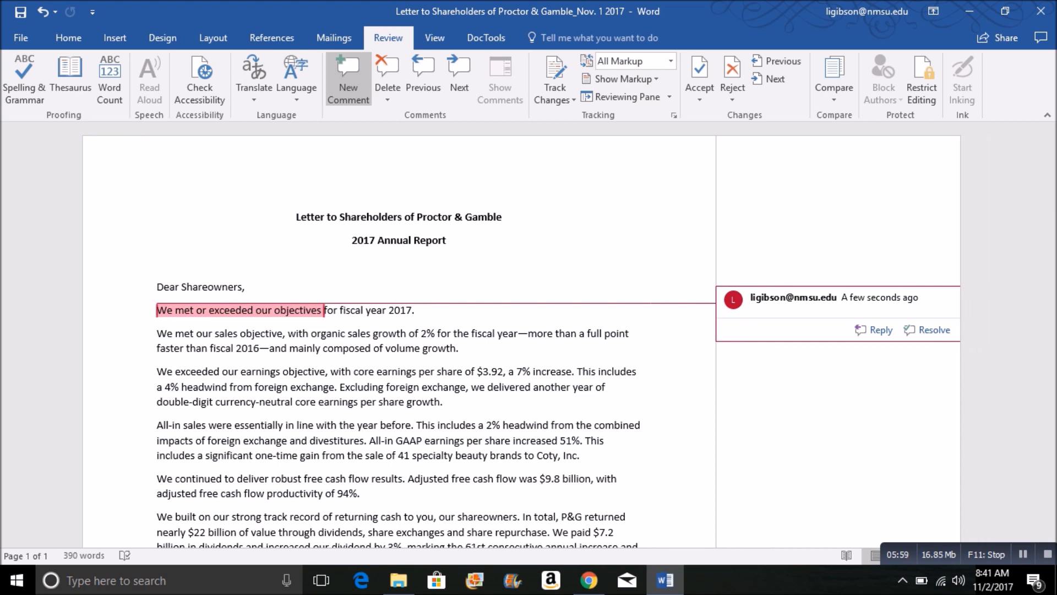
{"action": "type", "text": "Goals"}
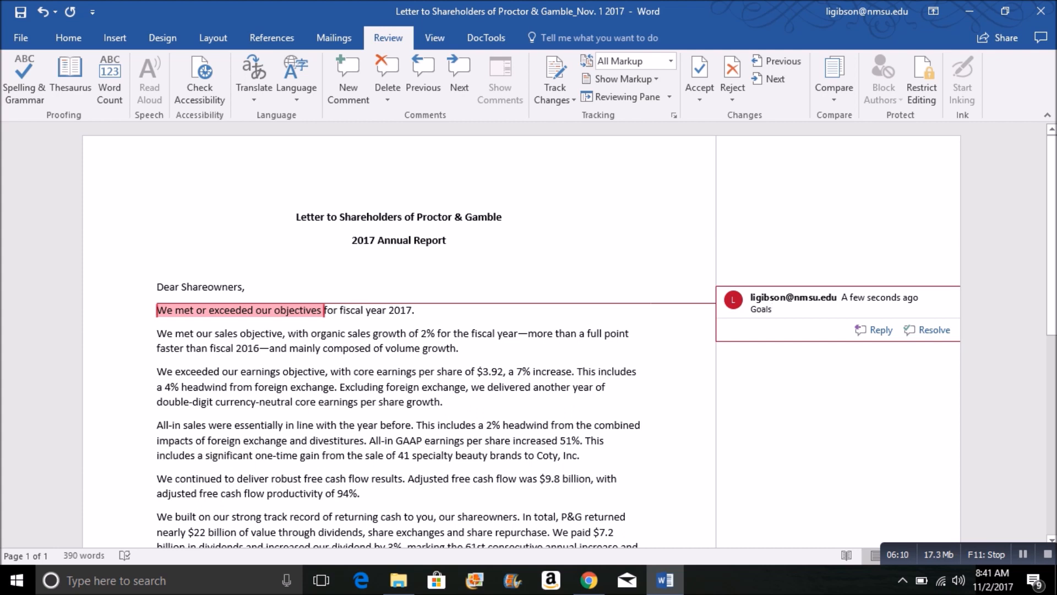
{"action": "left_click_drag", "start_coordinate": [157, 334], "coordinate": [282, 333]}
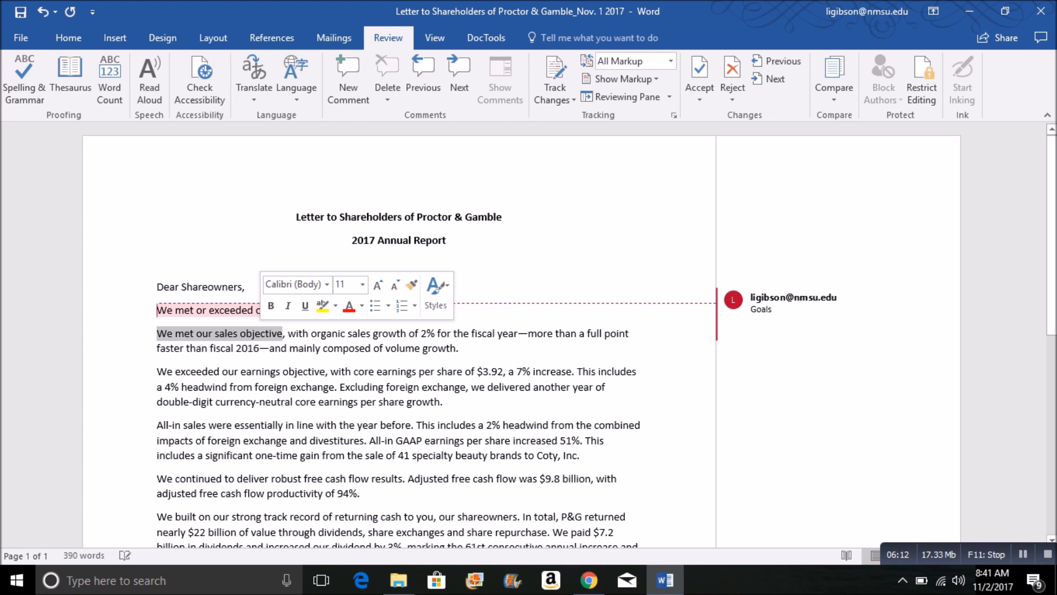
{"action": "left_click", "coordinate": [348, 77]}
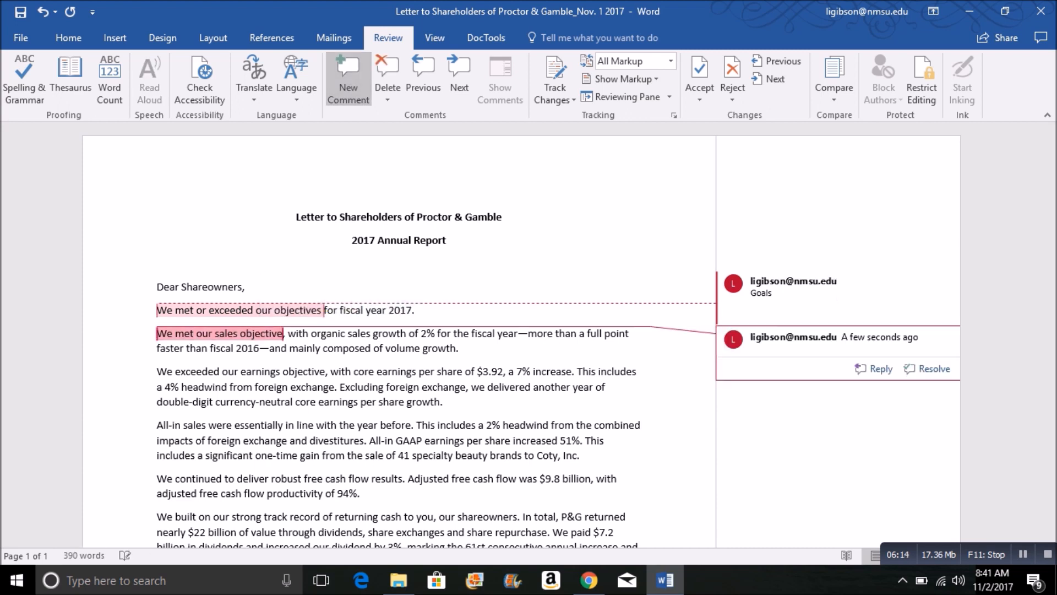
{"action": "type", "text": "Goals"}
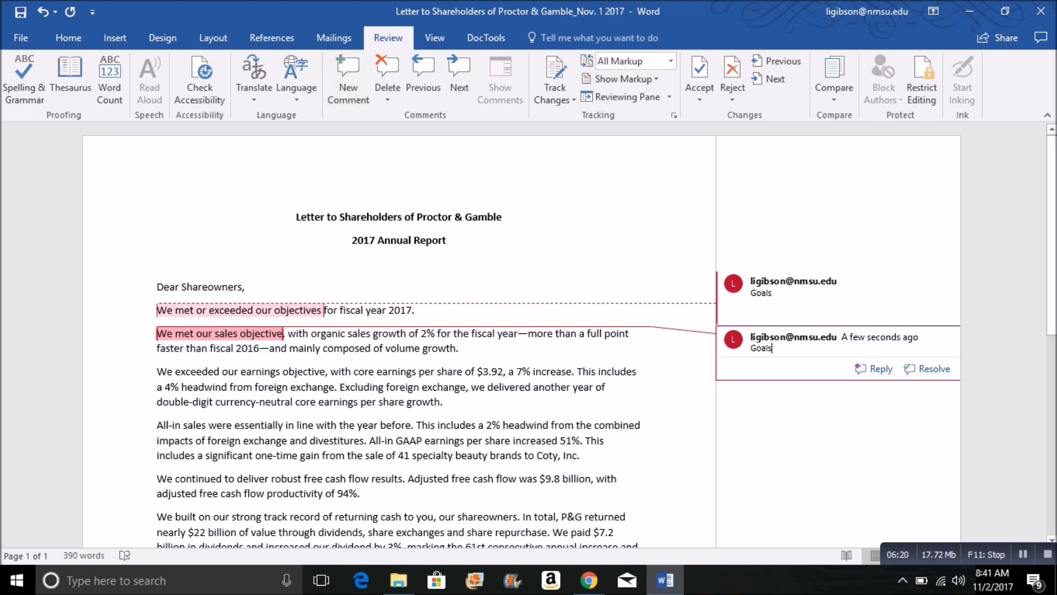
Step: Add the comment "Growth" to the phrase "organic sales growth of 2%" and insert an empty reply beneath it
{"action": "left_click_drag", "start_coordinate": [311, 333], "coordinate": [436, 333]}
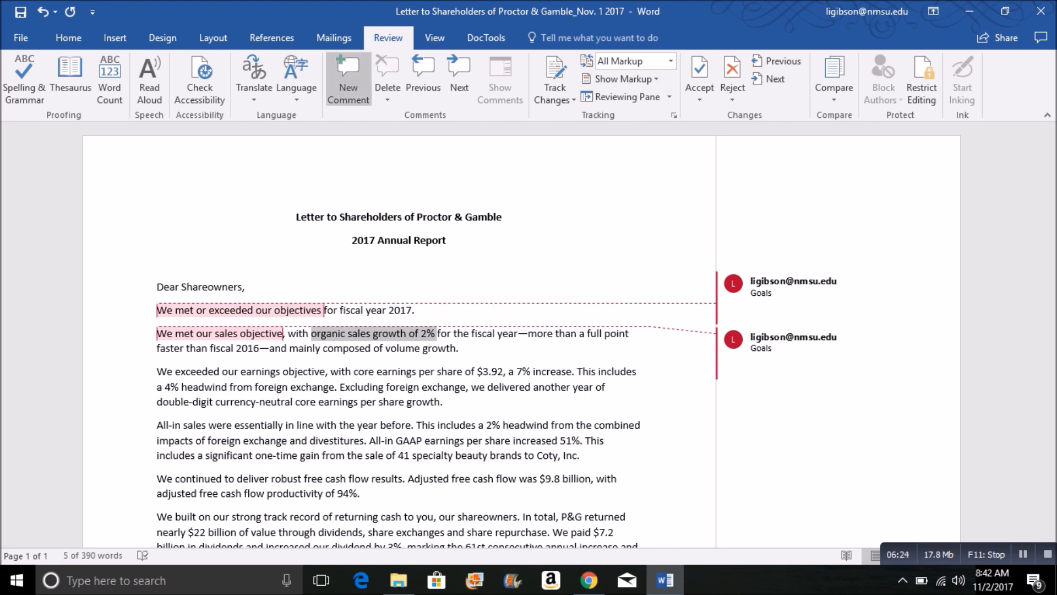
{"action": "left_click", "coordinate": [348, 80]}
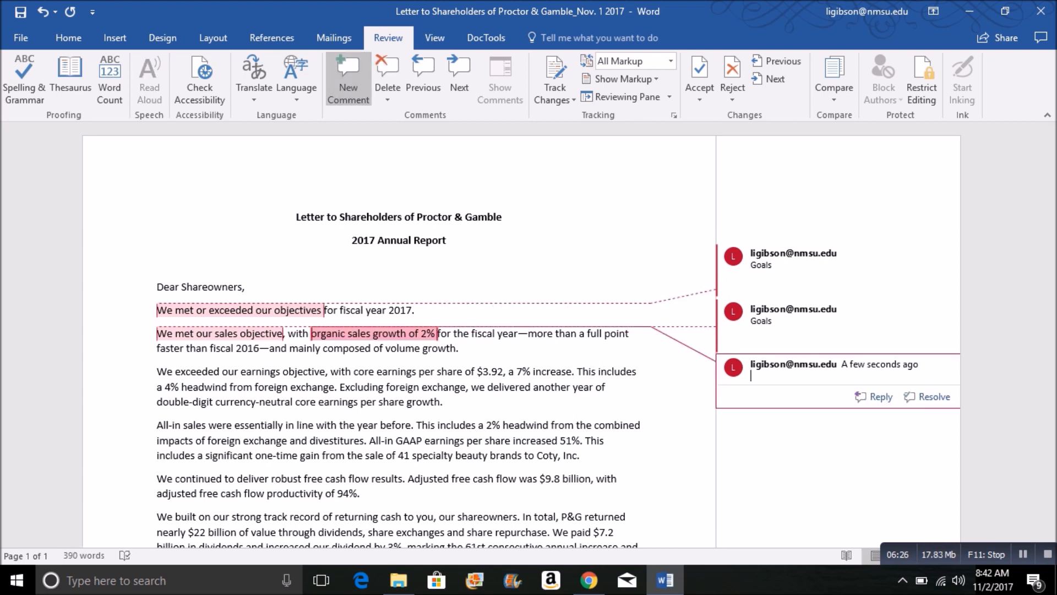
{"action": "type", "text": "Growth"}
{"action": "left_click", "coordinate": [348, 80]}
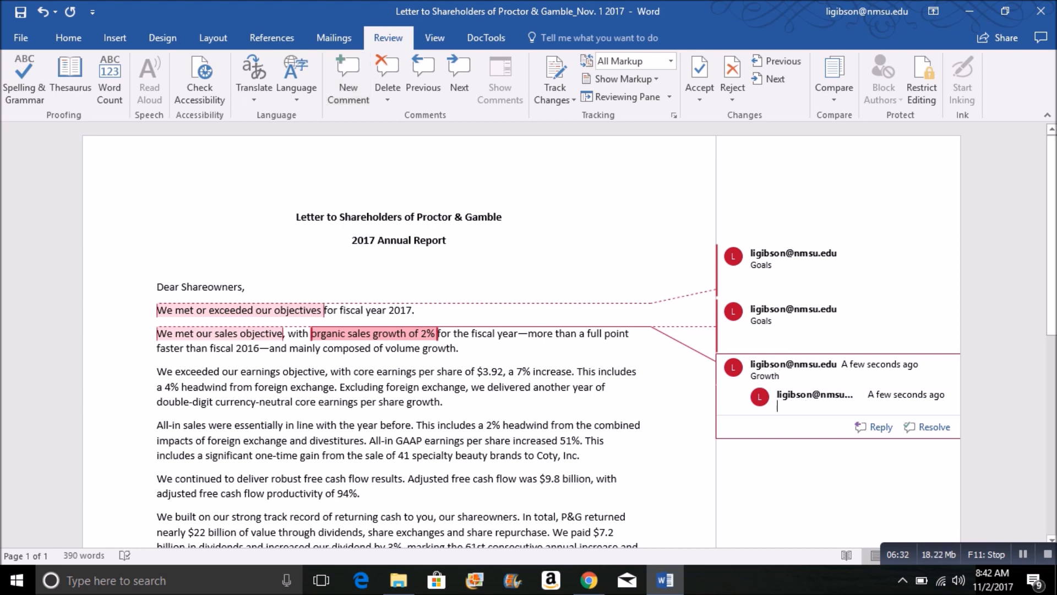
Step: Add separate "Goals" comments to "more than a full point faster than fiscal 2016" and "composed of volume growth"
{"action": "left_click_drag", "start_coordinate": [527, 333], "coordinate": [259, 348]}
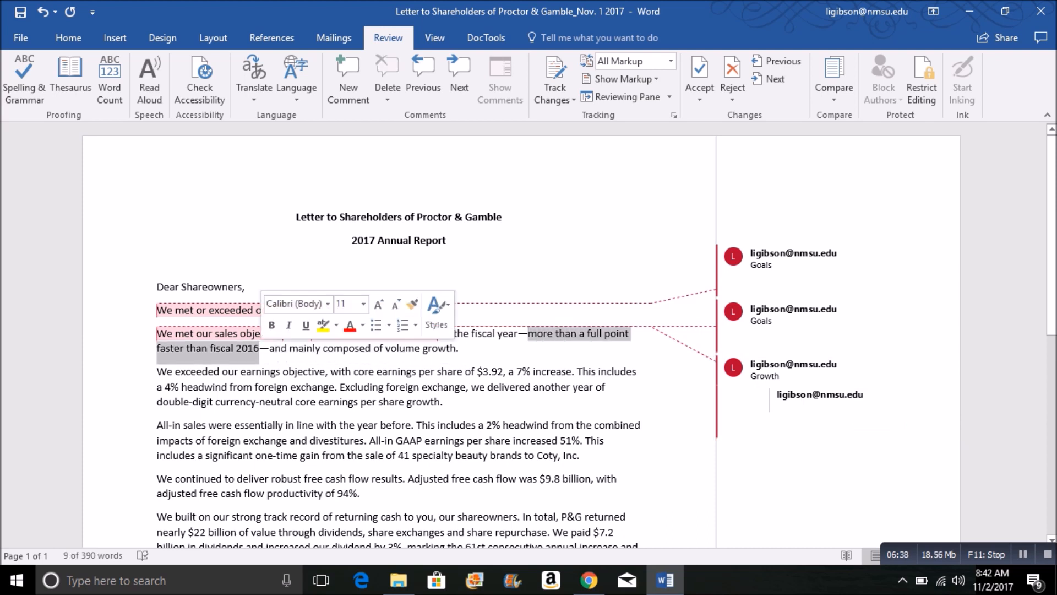
{"action": "left_click", "coordinate": [348, 79]}
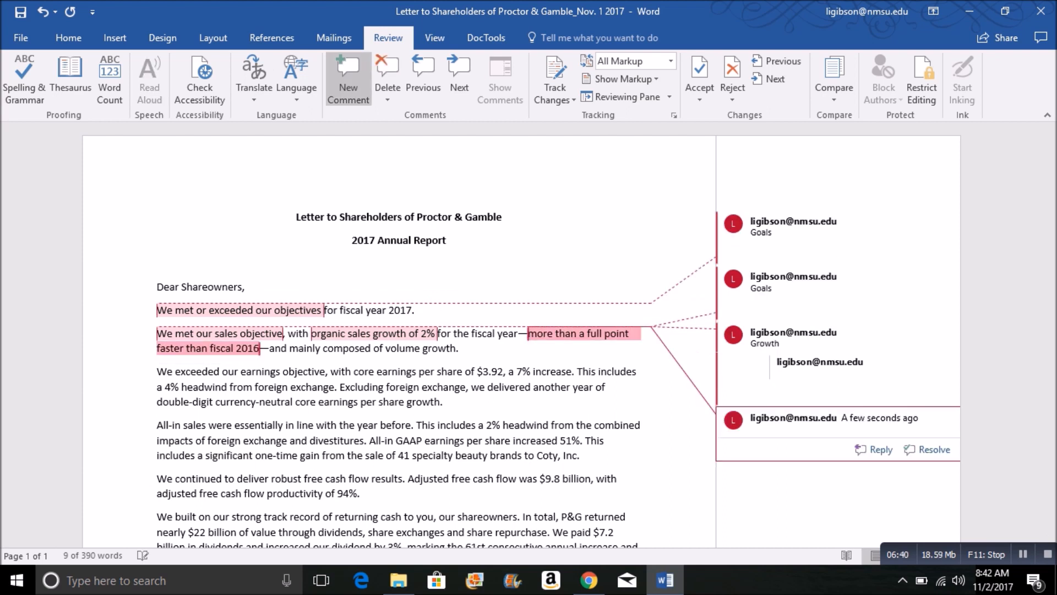
{"action": "type", "text": "Goals"}
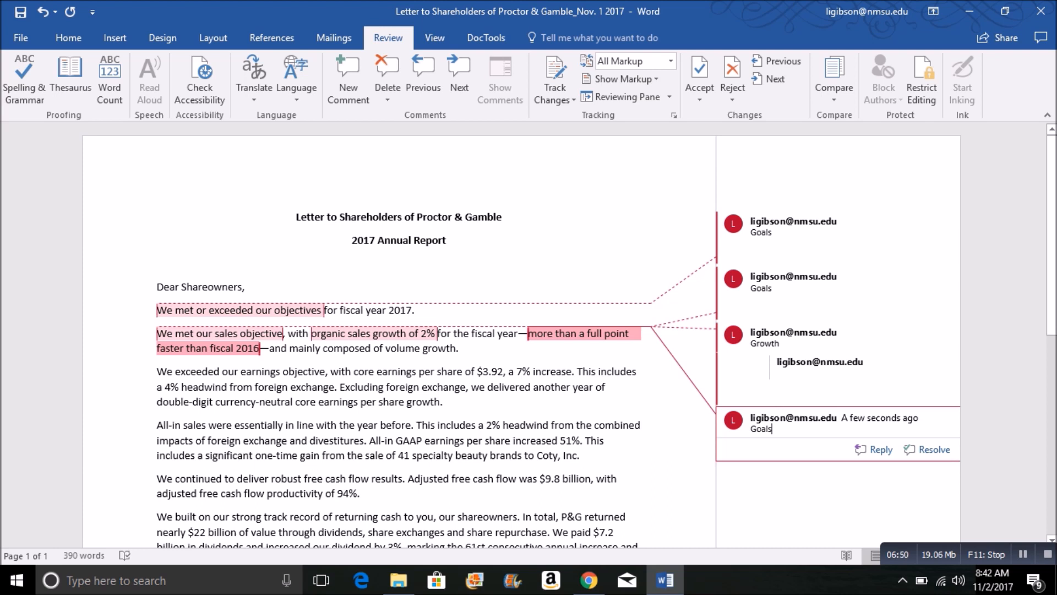
{"action": "left_click_drag", "start_coordinate": [323, 348], "coordinate": [456, 348]}
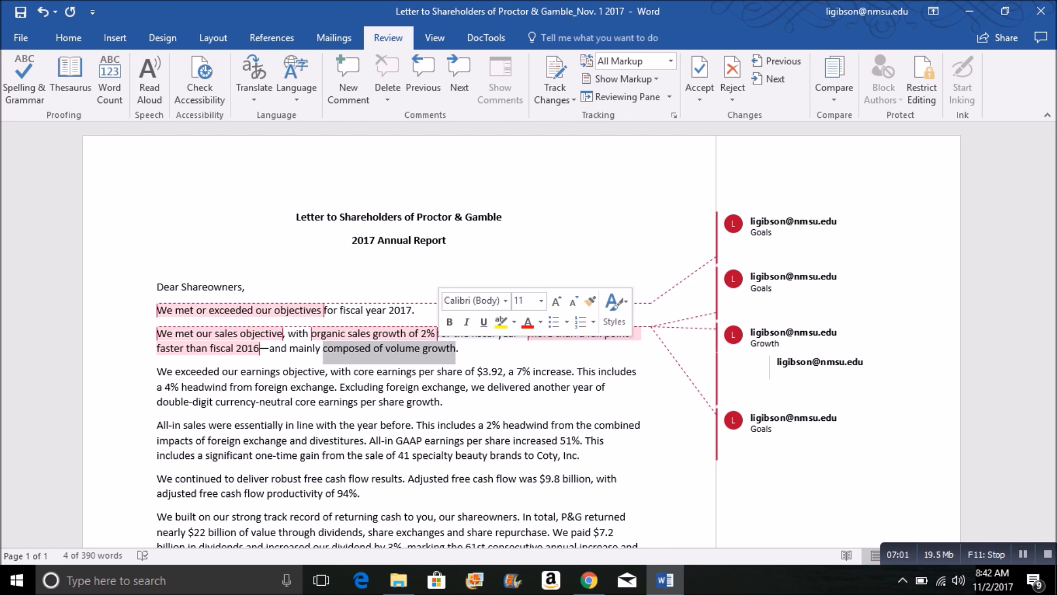
{"action": "left_click", "coordinate": [348, 77]}
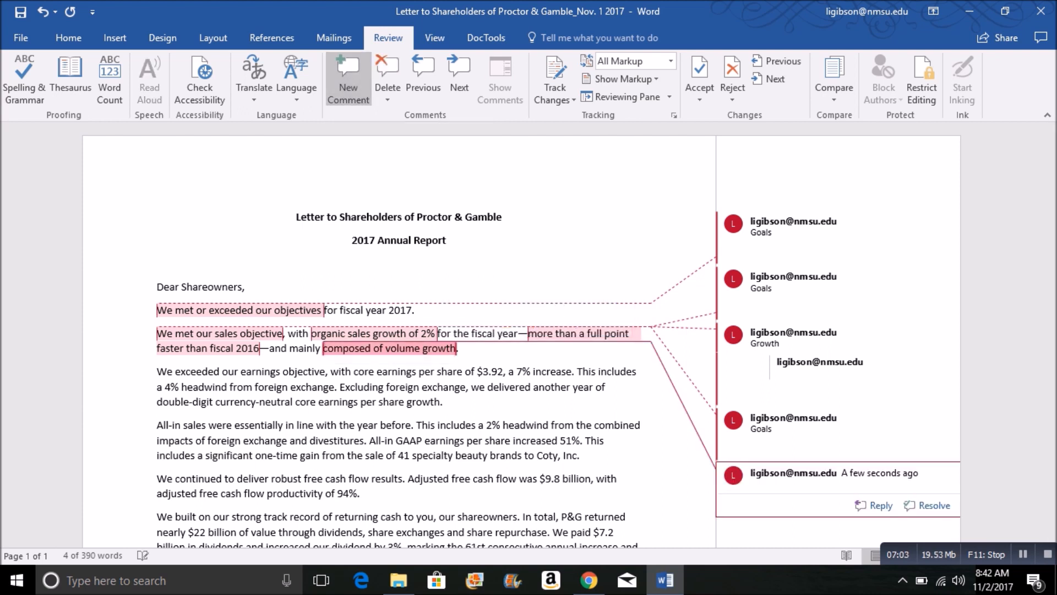
{"action": "type", "text": "Goals"}
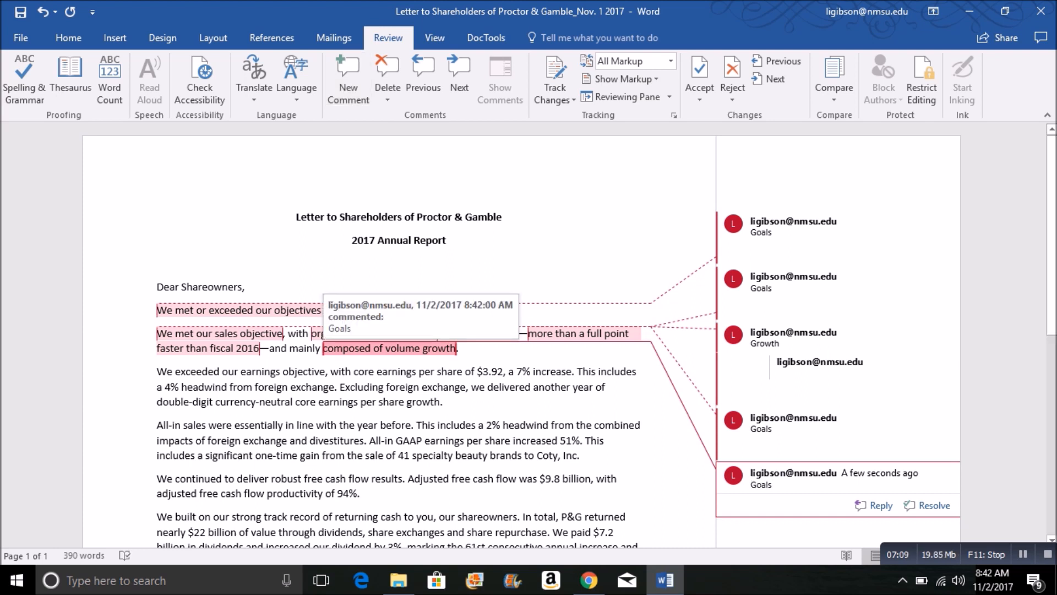
Step: Add the comment "Growth" to just the words "volume growth" at the end of the second paragraph
{"action": "left_click_drag", "start_coordinate": [384, 348], "coordinate": [410, 349]}
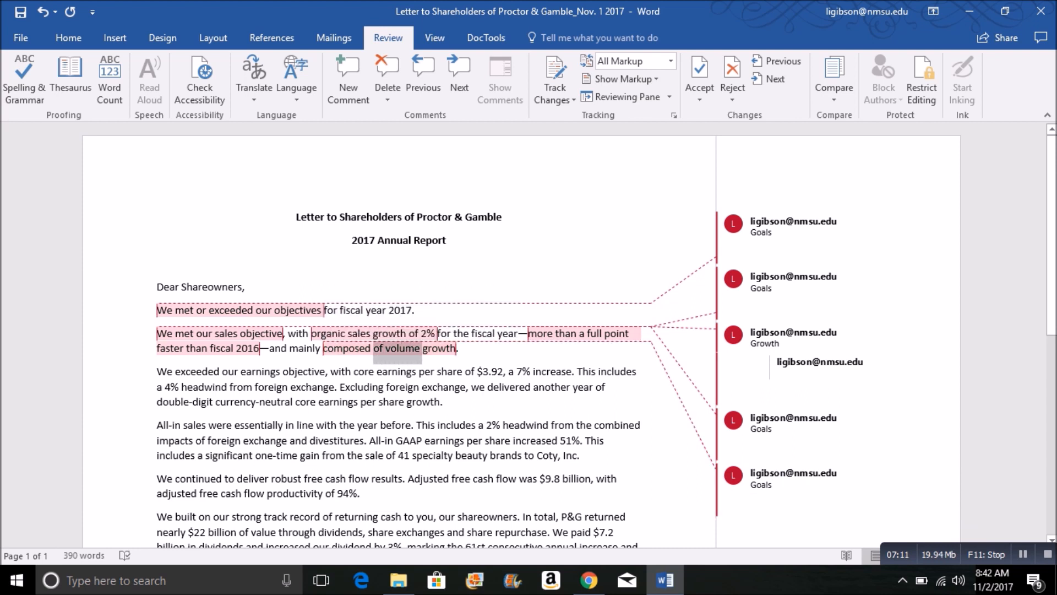
{"action": "left_click", "coordinate": [397, 349]}
{"action": "left_click_drag", "start_coordinate": [385, 349], "coordinate": [456, 349]}
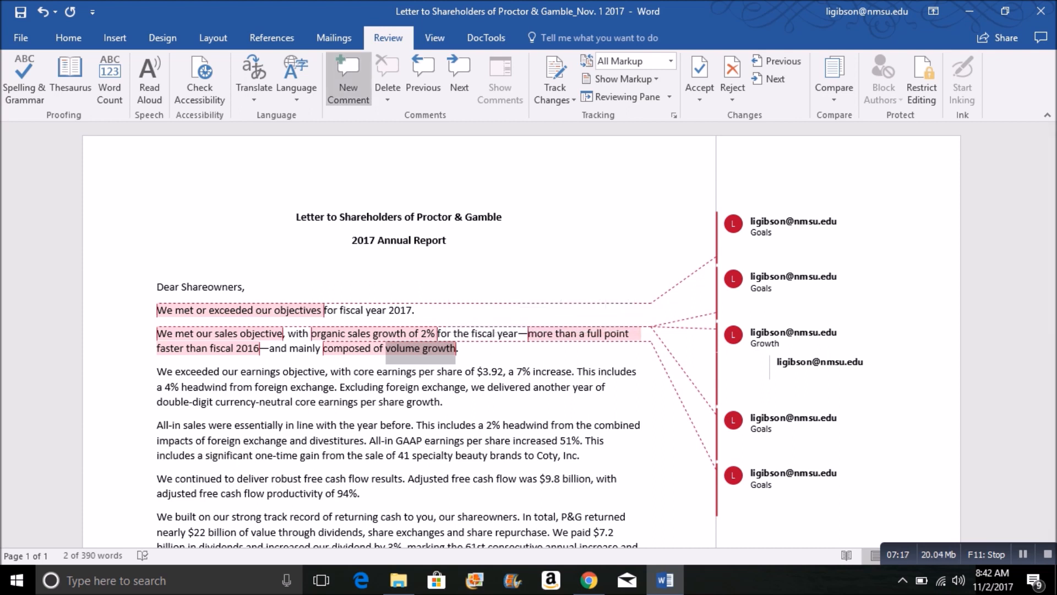
{"action": "left_click", "coordinate": [347, 80]}
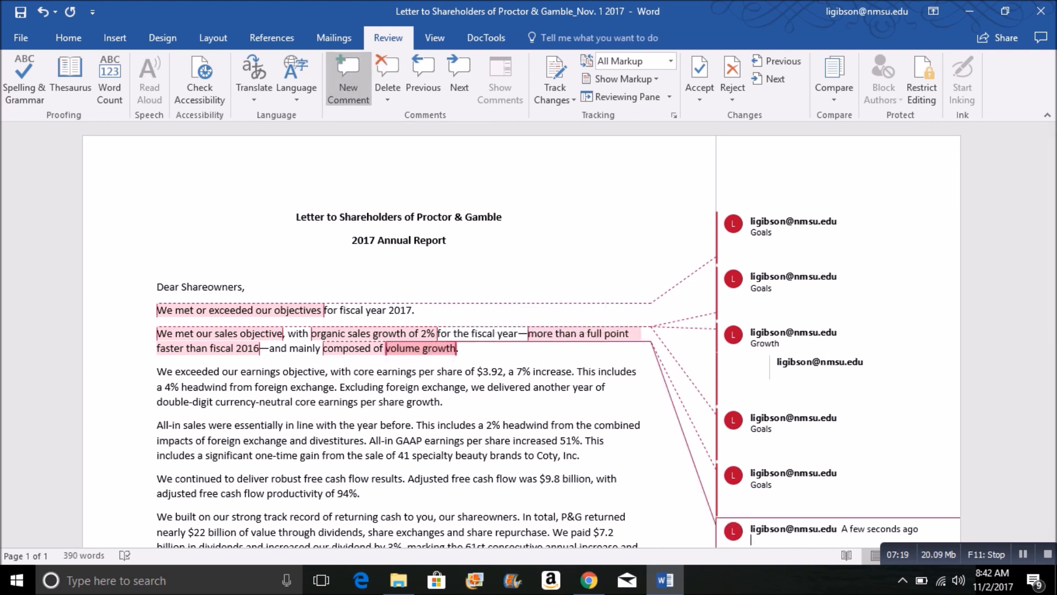
{"action": "type", "text": "Growth"}
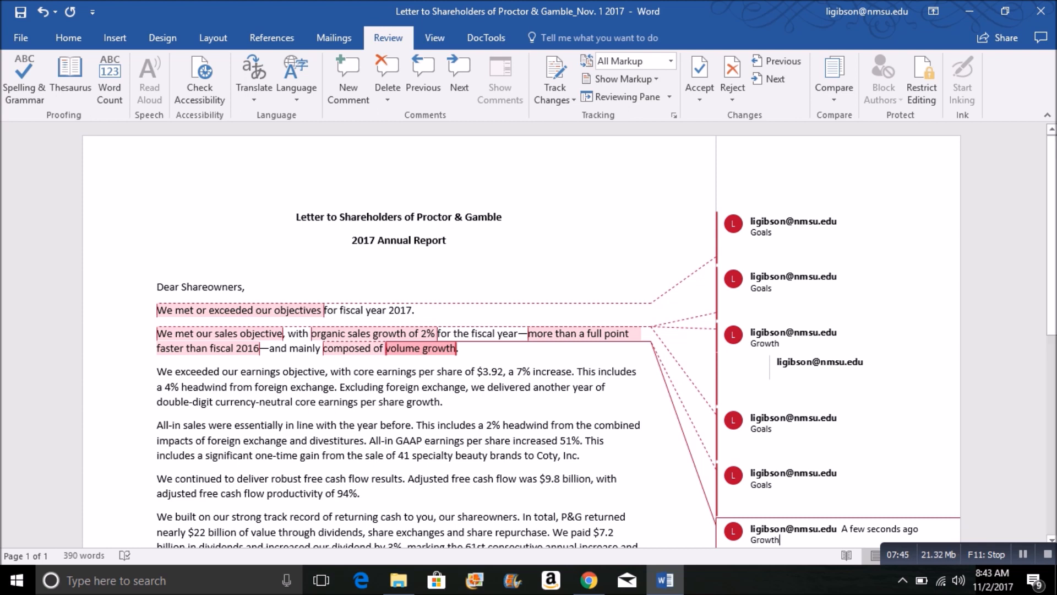
Step: Add the comment "Goals" to the phrase "We exceeded our earnings objective" at the start of the third paragraph
{"action": "left_click_drag", "start_coordinate": [157, 371], "coordinate": [325, 371]}
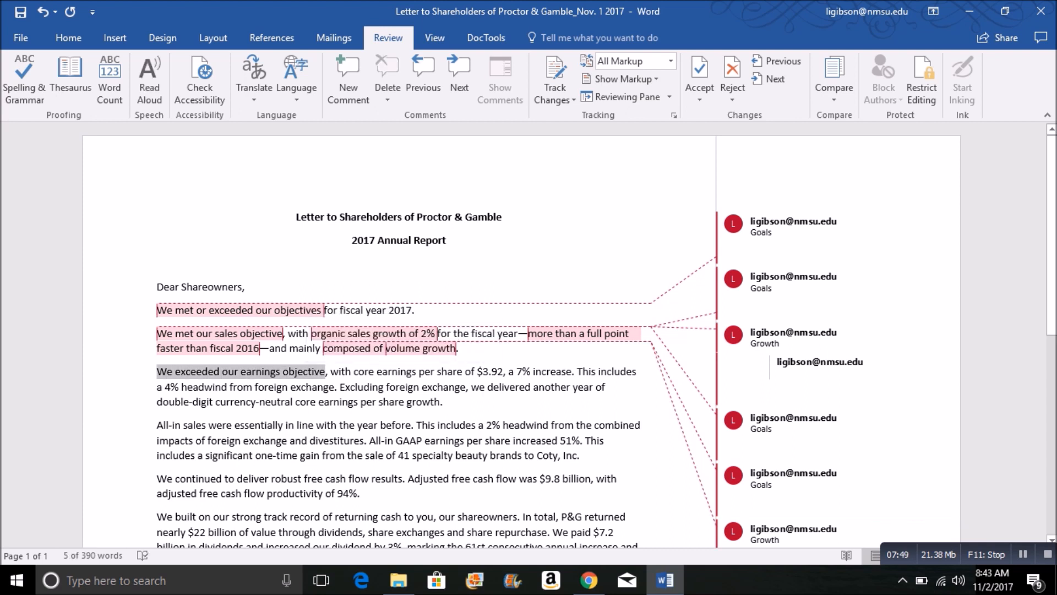
{"action": "left_click", "coordinate": [348, 77]}
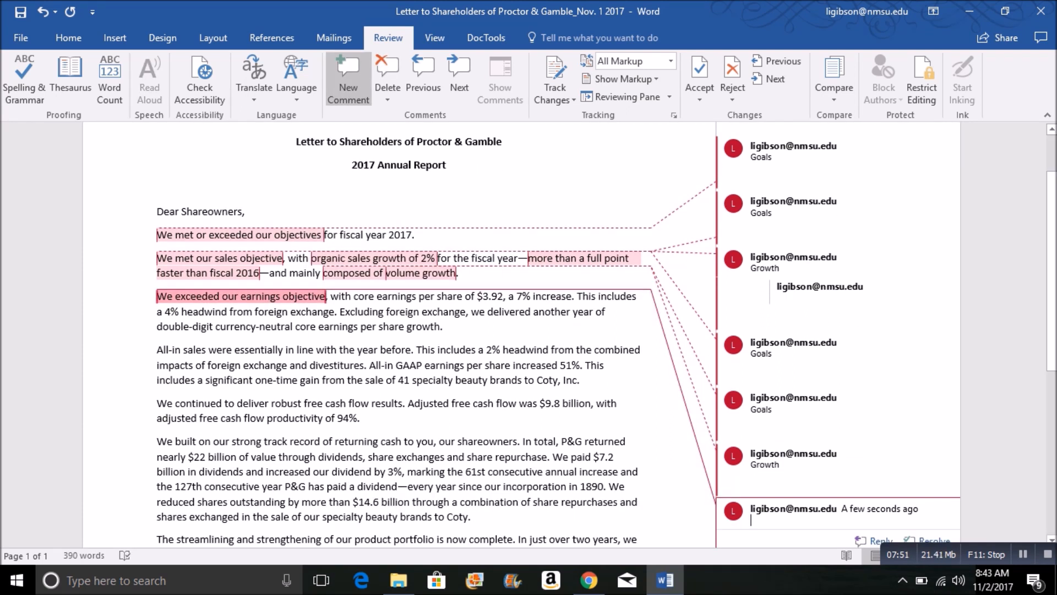
{"action": "type", "text": "Goals"}
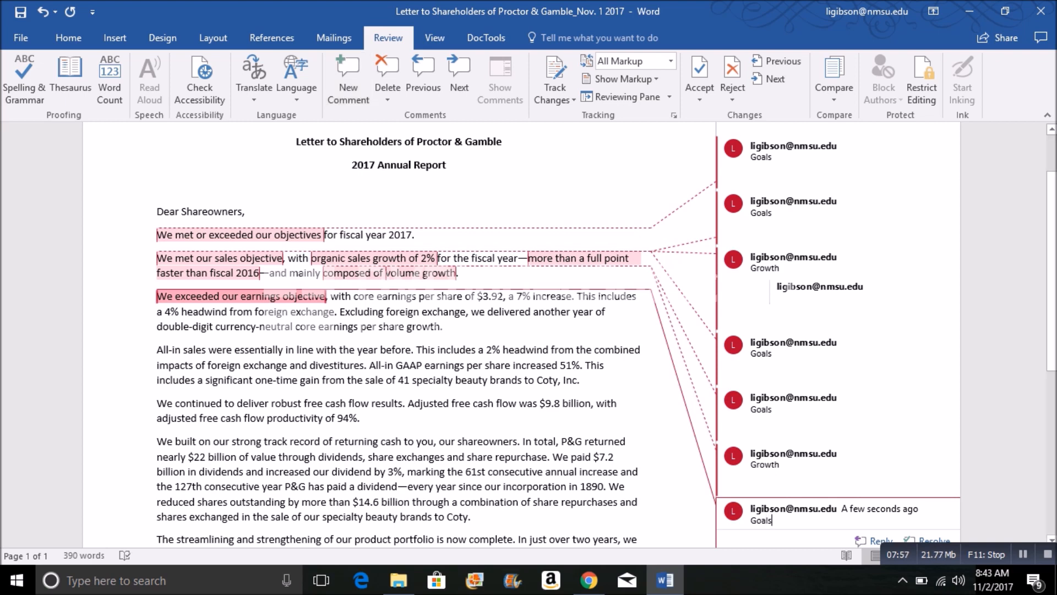
Step: Add two separate comments, "Growth" and "Goals", to the same phrase "core earnings per share of $3.92, a 7% increase"
{"action": "left_click_drag", "start_coordinate": [354, 296], "coordinate": [572, 297]}
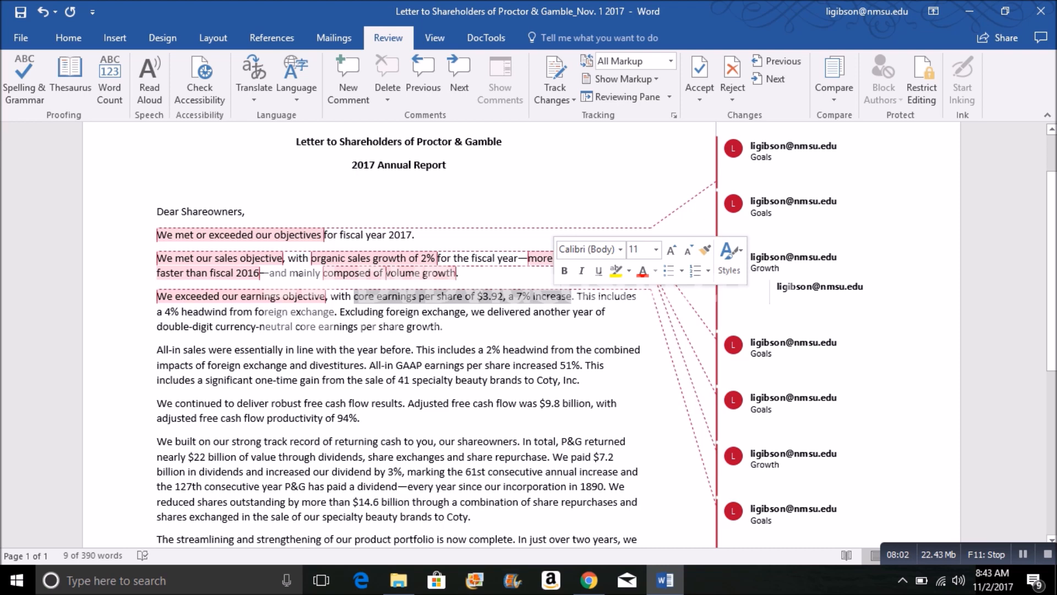
{"action": "left_click", "coordinate": [348, 77]}
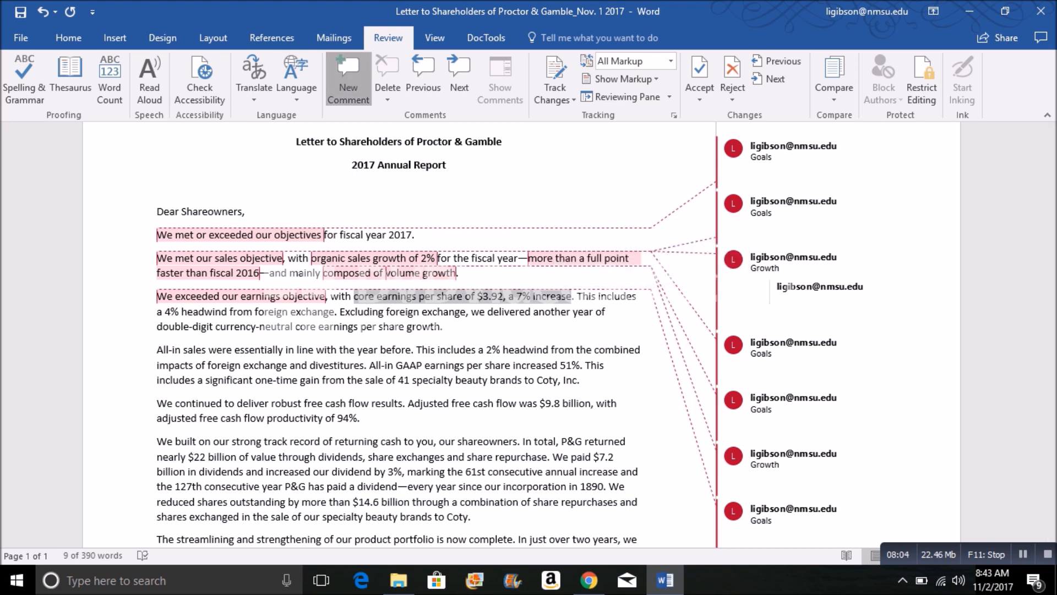
{"action": "type", "text": "Growth"}
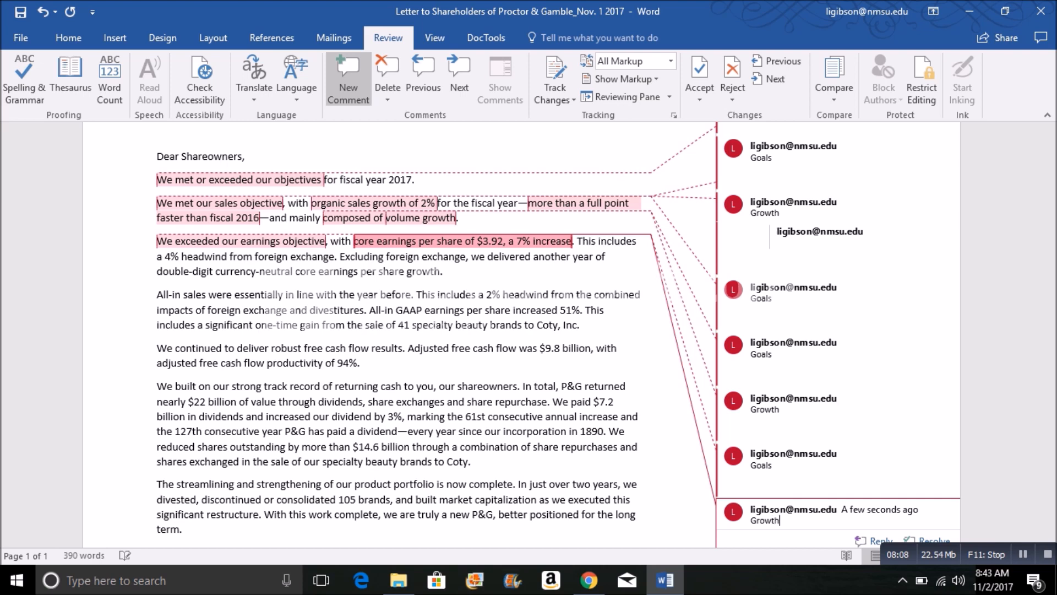
{"action": "left_click_drag", "start_coordinate": [354, 241], "coordinate": [572, 241]}
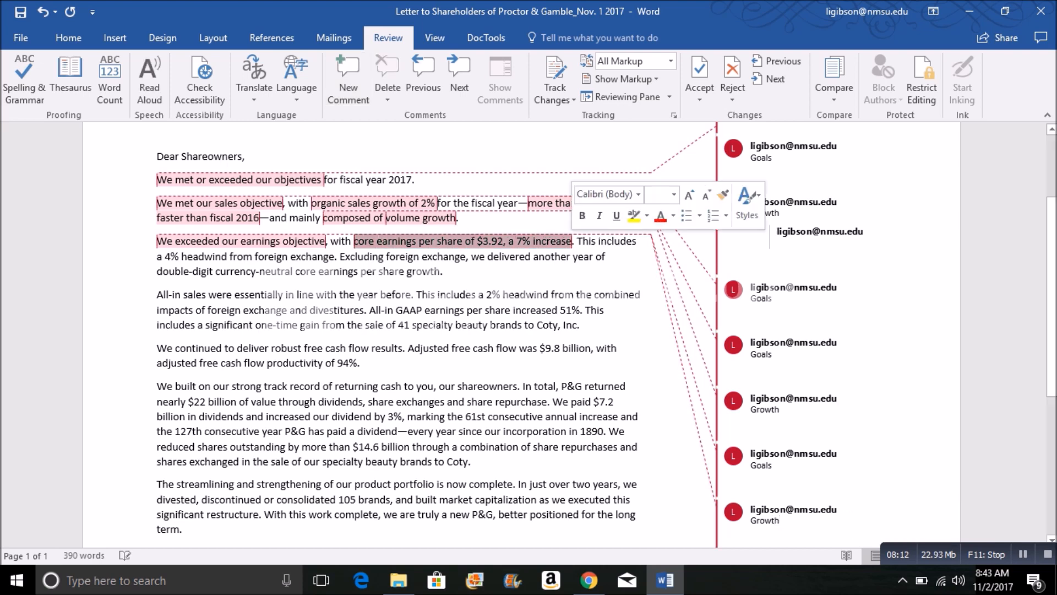
{"action": "left_click", "coordinate": [348, 77]}
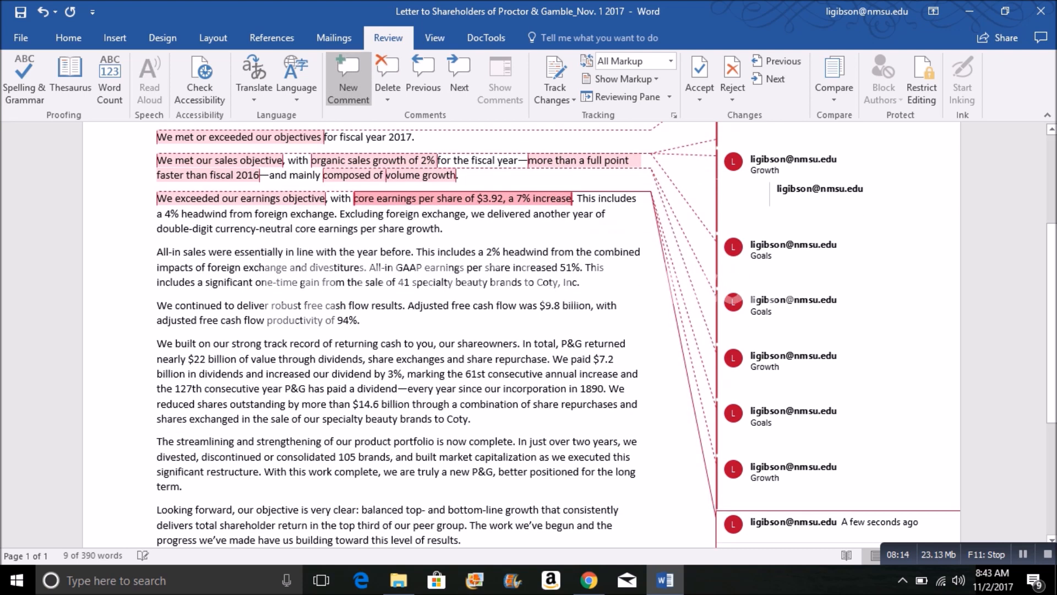
{"action": "type", "text": "Goals"}
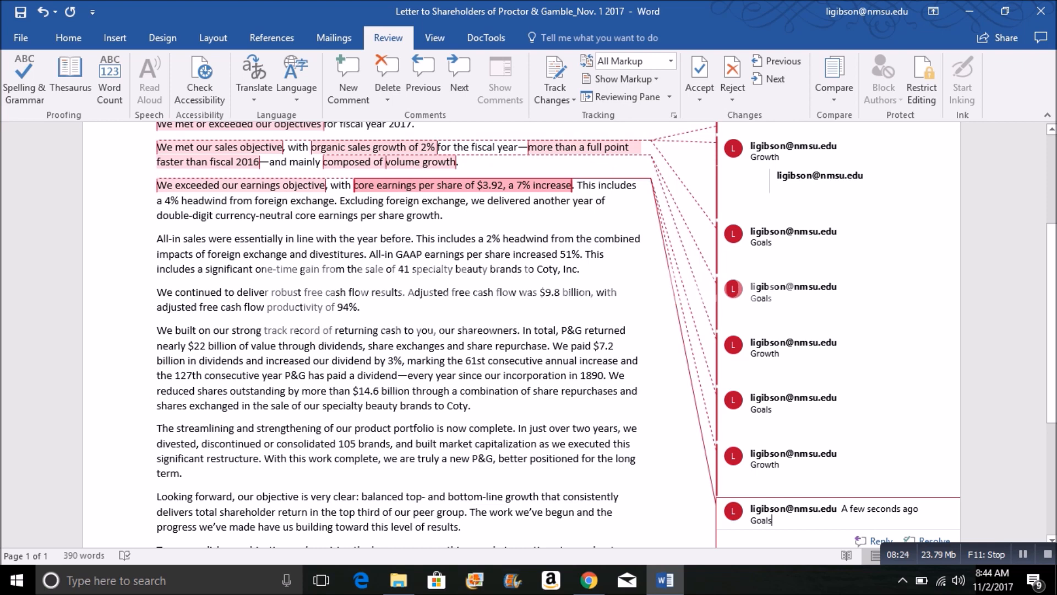
Step: Comment "Goals" on "We built on our strong track record of returning cash to you" and "Returns" on that phrase extended through "our shareowners"
{"action": "left_click_drag", "start_coordinate": [157, 330], "coordinate": [433, 331]}
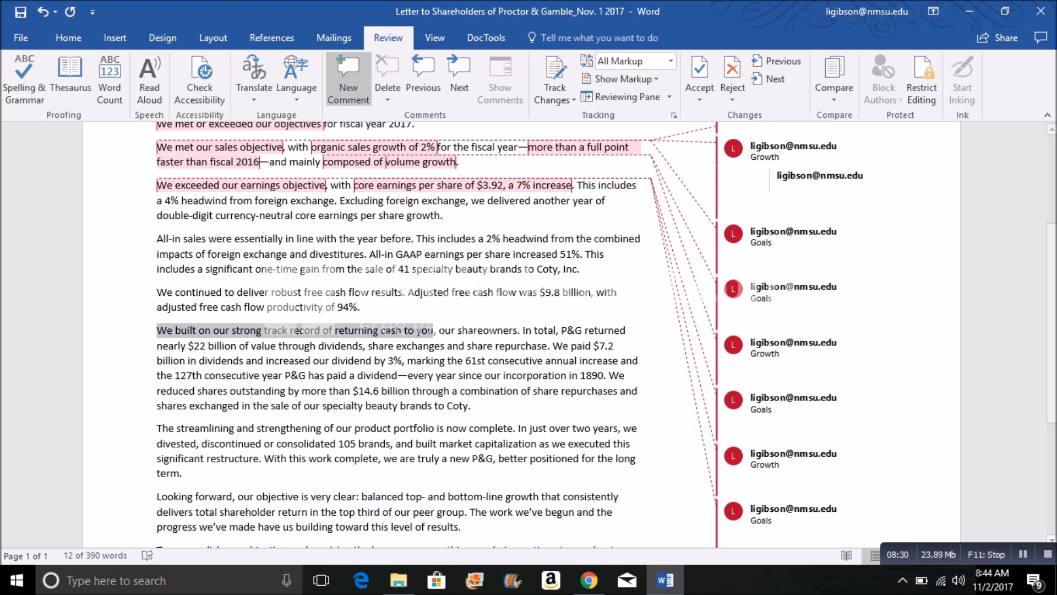
{"action": "left_click", "coordinate": [348, 77]}
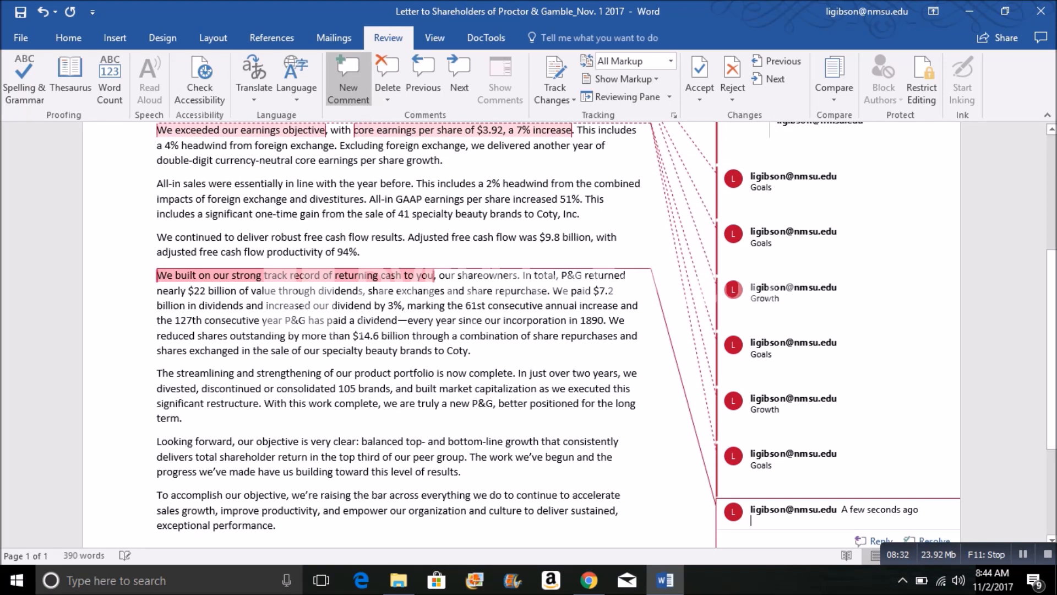
{"action": "type", "text": "Goals"}
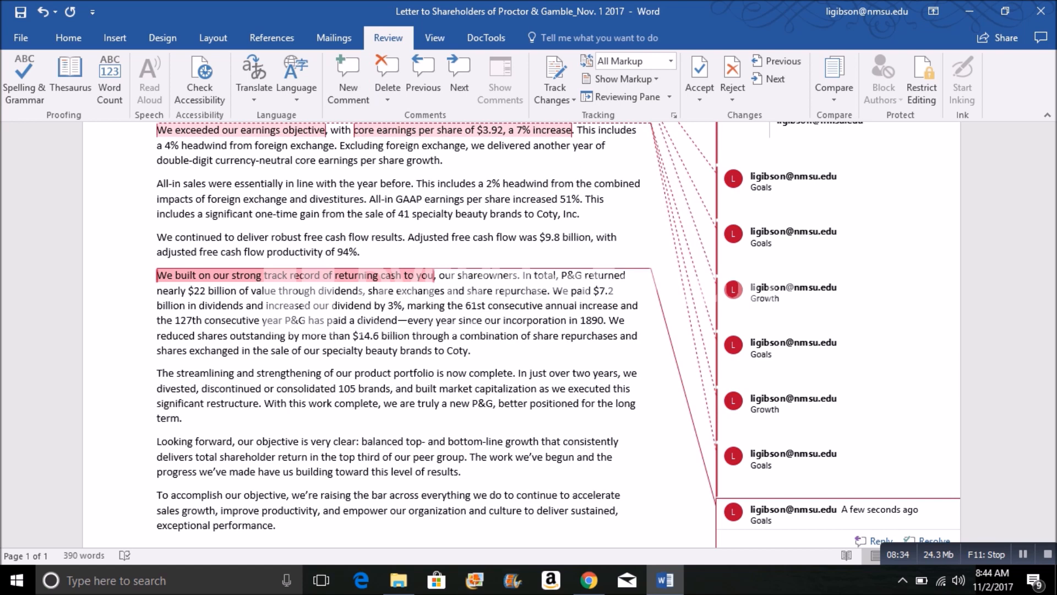
{"action": "left_click_drag", "start_coordinate": [157, 275], "coordinate": [517, 275]}
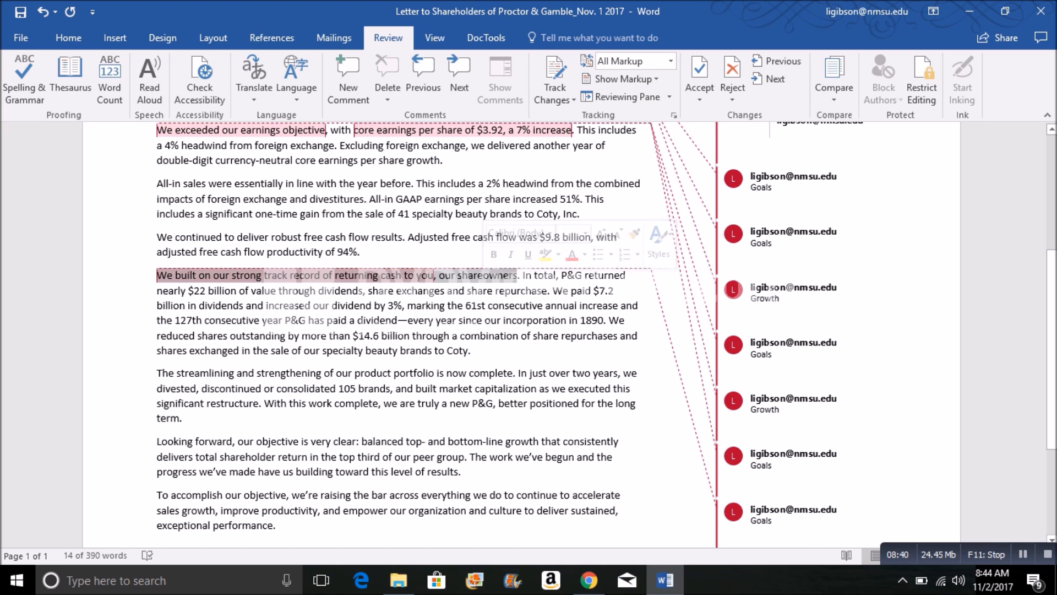
{"action": "left_click", "coordinate": [348, 77]}
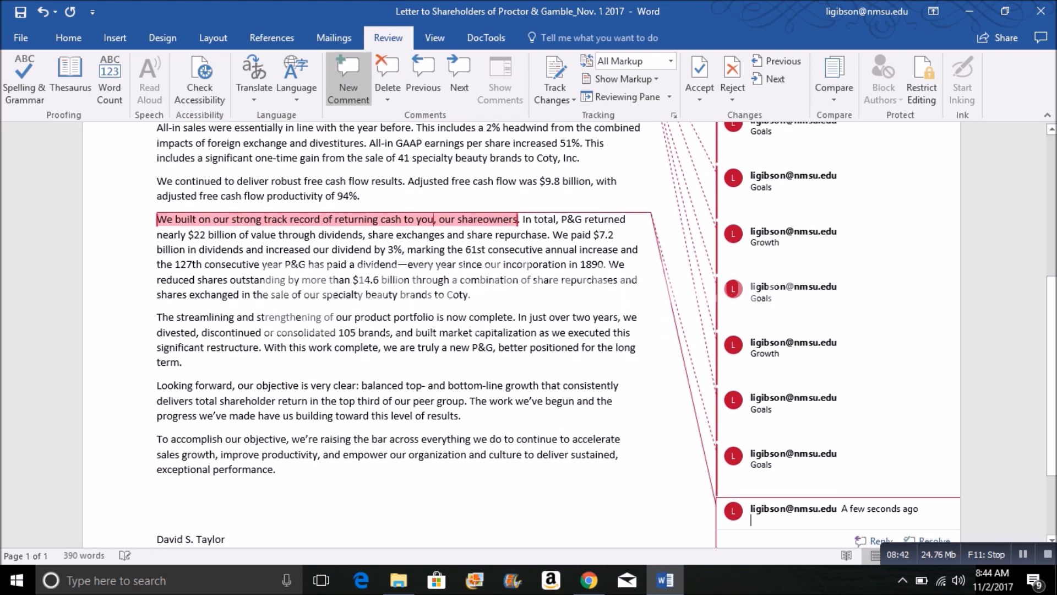
{"action": "type", "text": "Returns"}
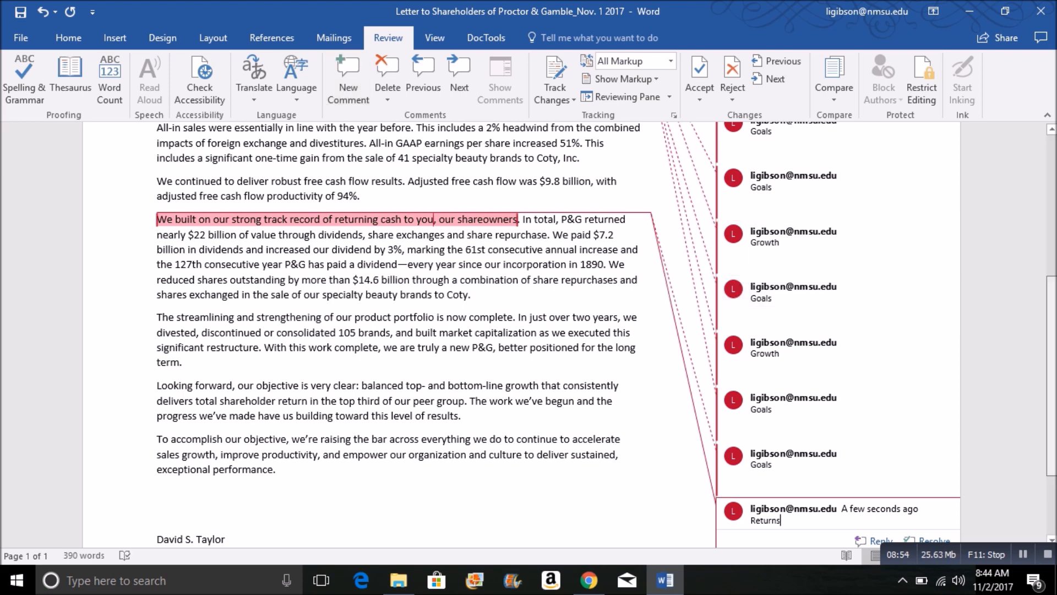
Step: Turn on line numbering for the letter's body text, restarting on each page
{"action": "scroll", "coordinate": [396, 330], "scroll_direction": "up", "scroll_amount": 3}
{"action": "scroll", "coordinate": [396, 331], "scroll_direction": "up", "scroll_amount": 5}
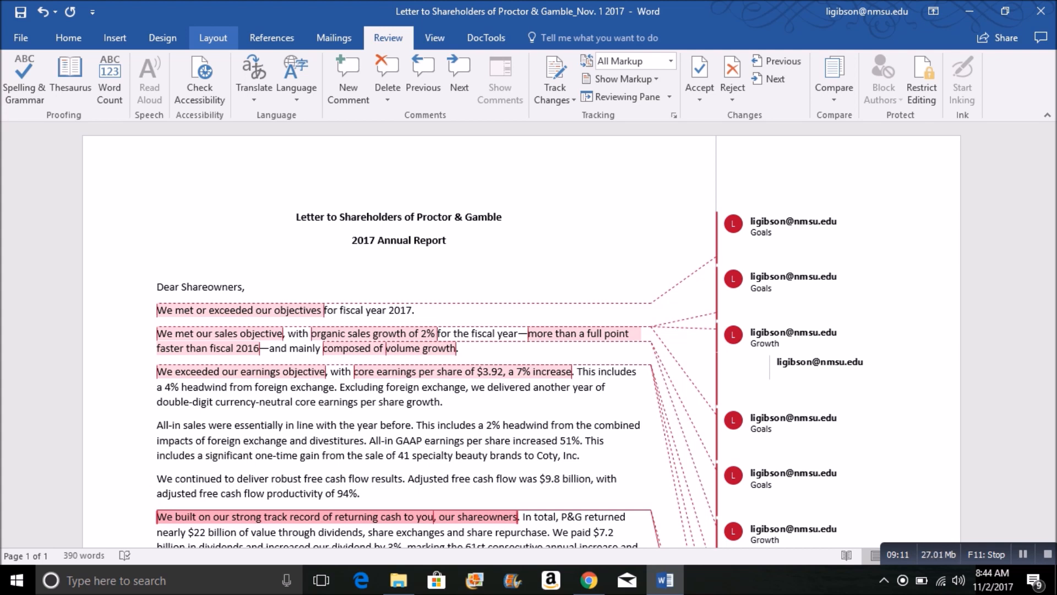
{"action": "left_click", "coordinate": [213, 38]}
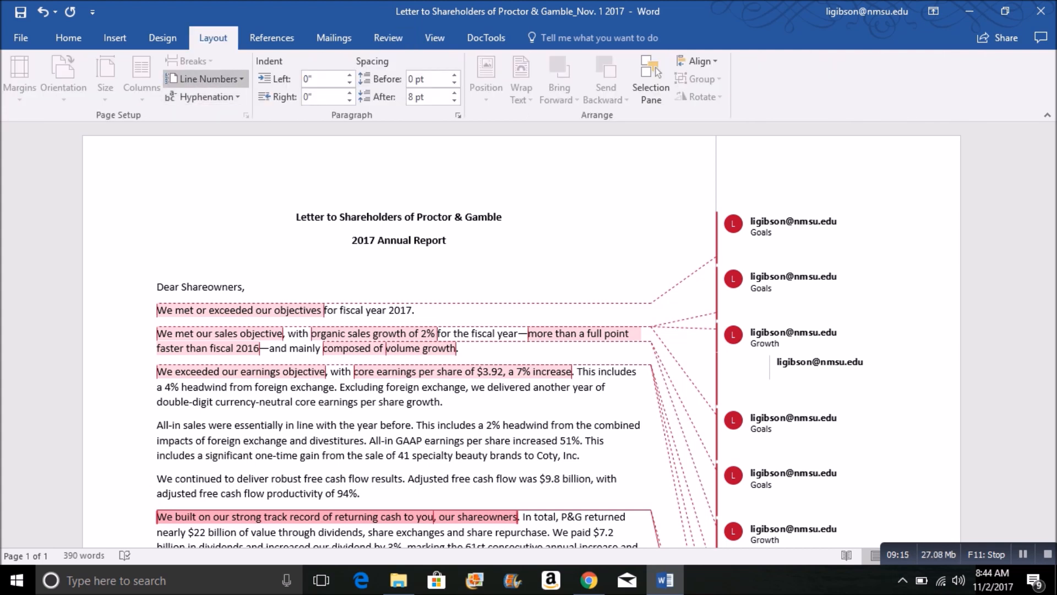
{"action": "left_click", "coordinate": [205, 79]}
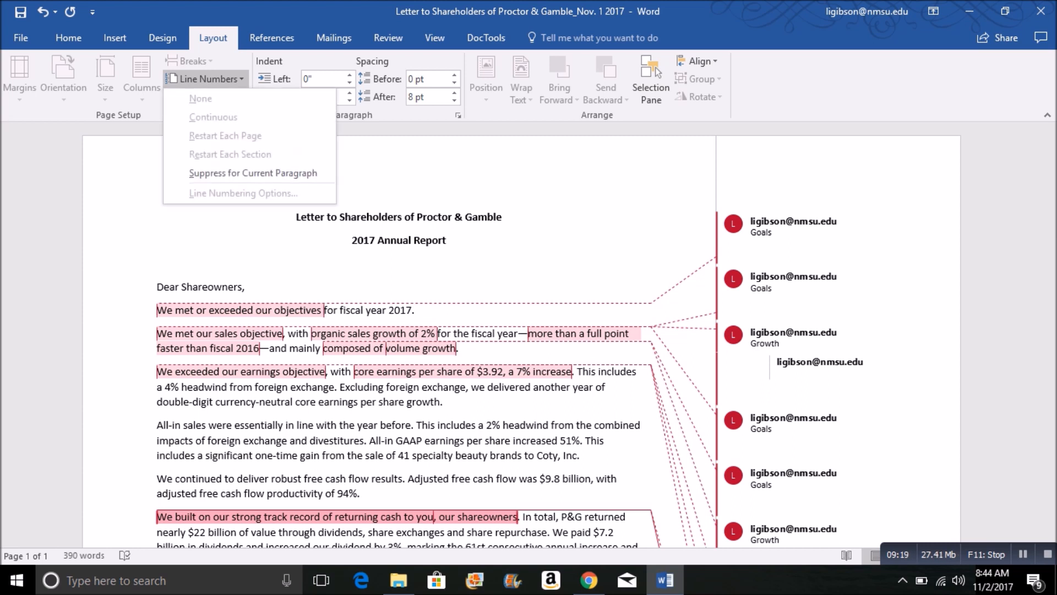
{"action": "key", "text": "Escape"}
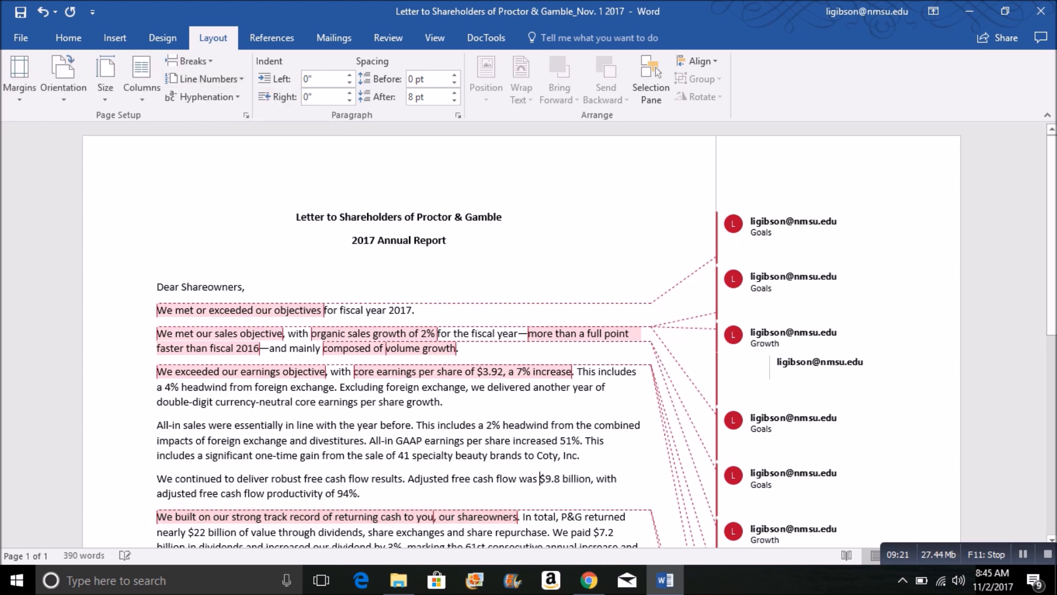
{"action": "left_click", "coordinate": [206, 79]}
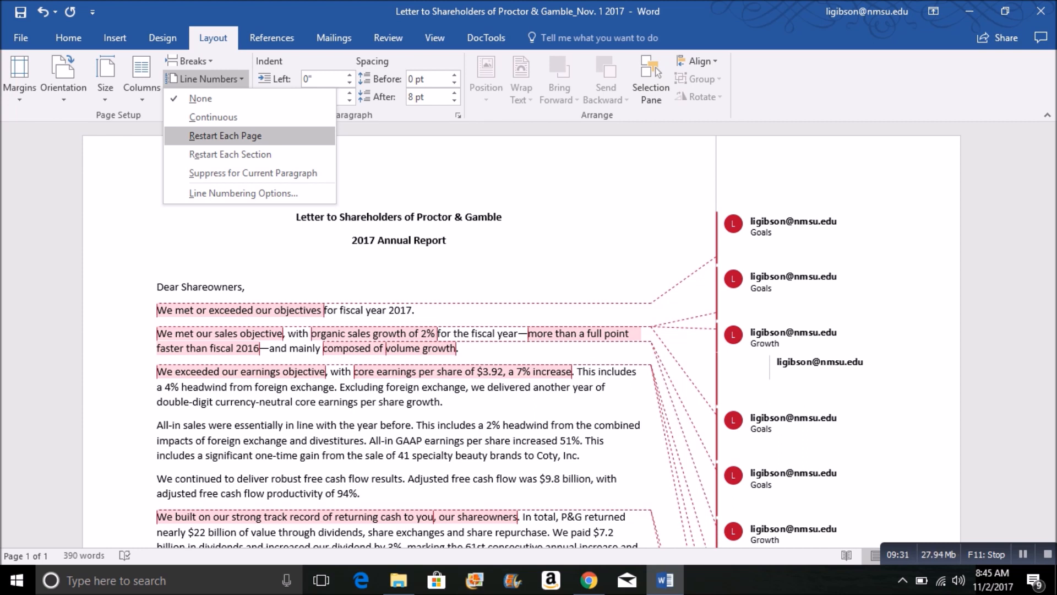
{"action": "left_click", "coordinate": [225, 136]}
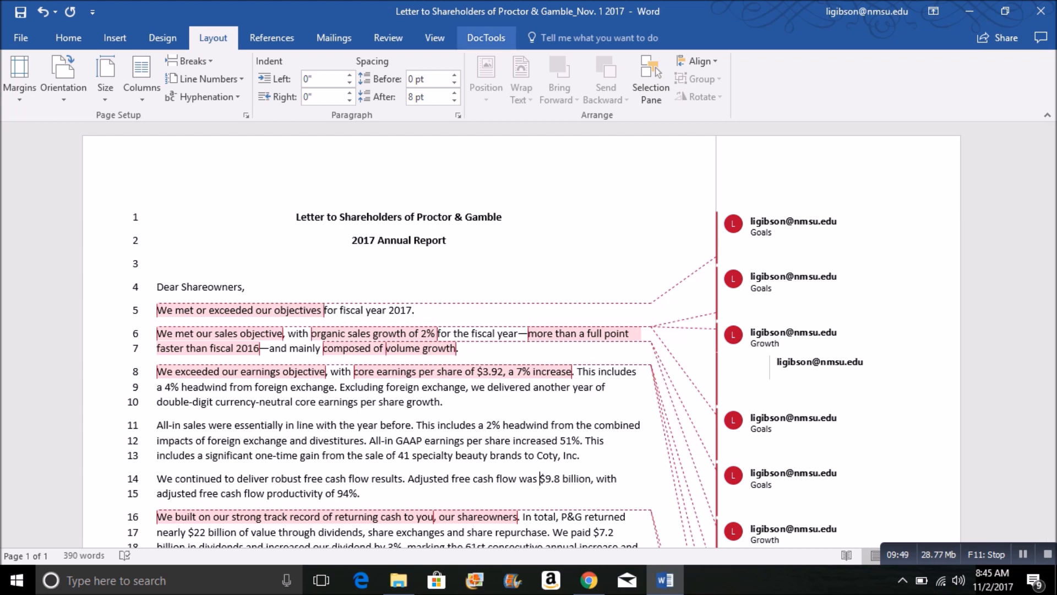
Step: Extract all of the letter's comments into a new document with the DocTools add-in and dismiss the completion message
{"action": "left_click", "coordinate": [486, 37]}
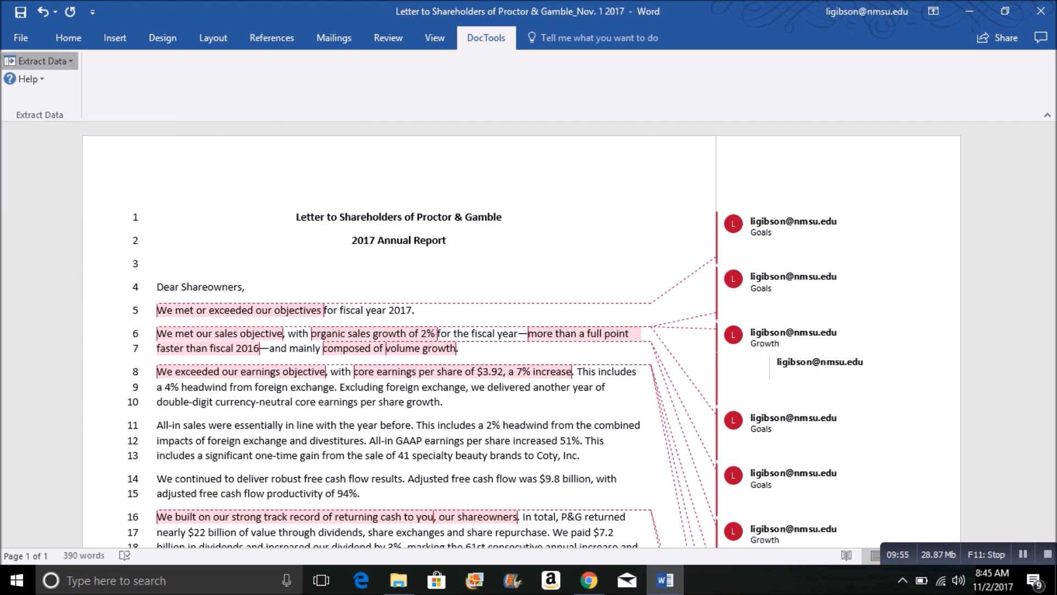
{"action": "left_click", "coordinate": [39, 60]}
{"action": "key", "text": "Down"}
{"action": "key", "text": "Down"}
{"action": "key", "text": "Down"}
{"action": "key", "text": "Down"}
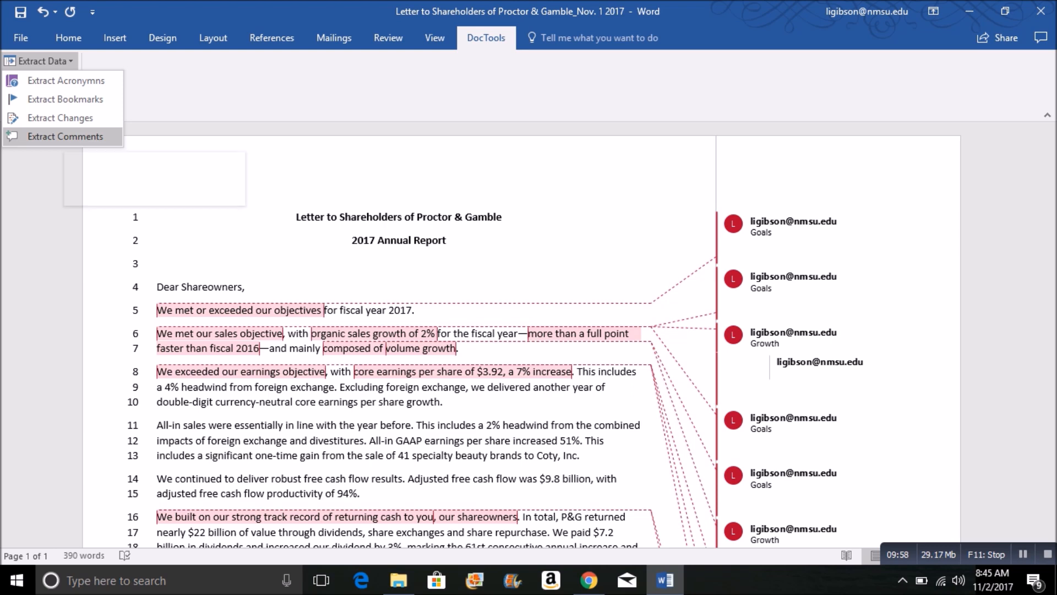
{"action": "left_click", "coordinate": [65, 136]}
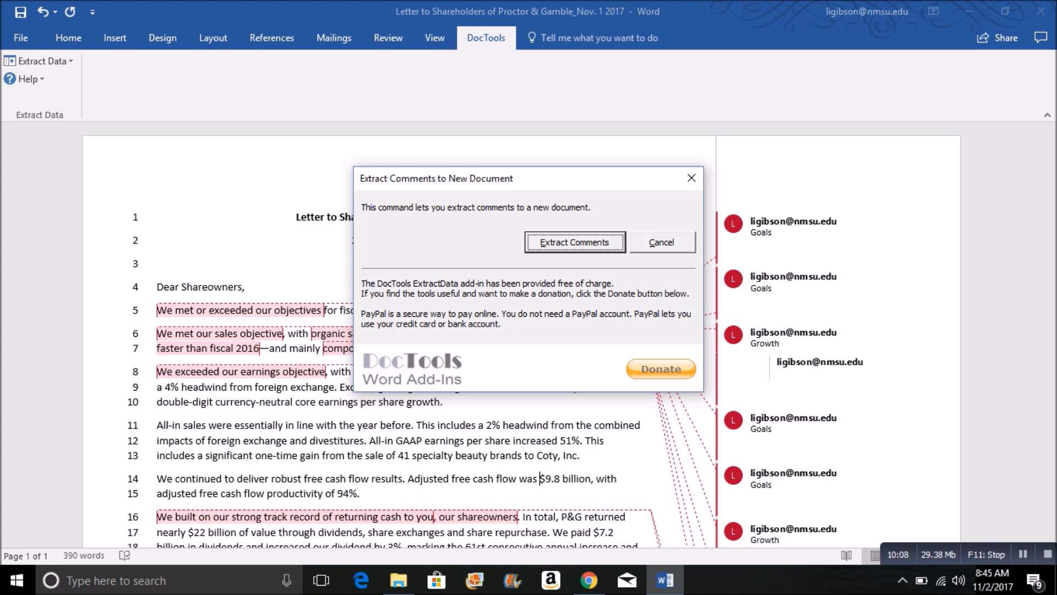
{"action": "key", "text": "Return"}
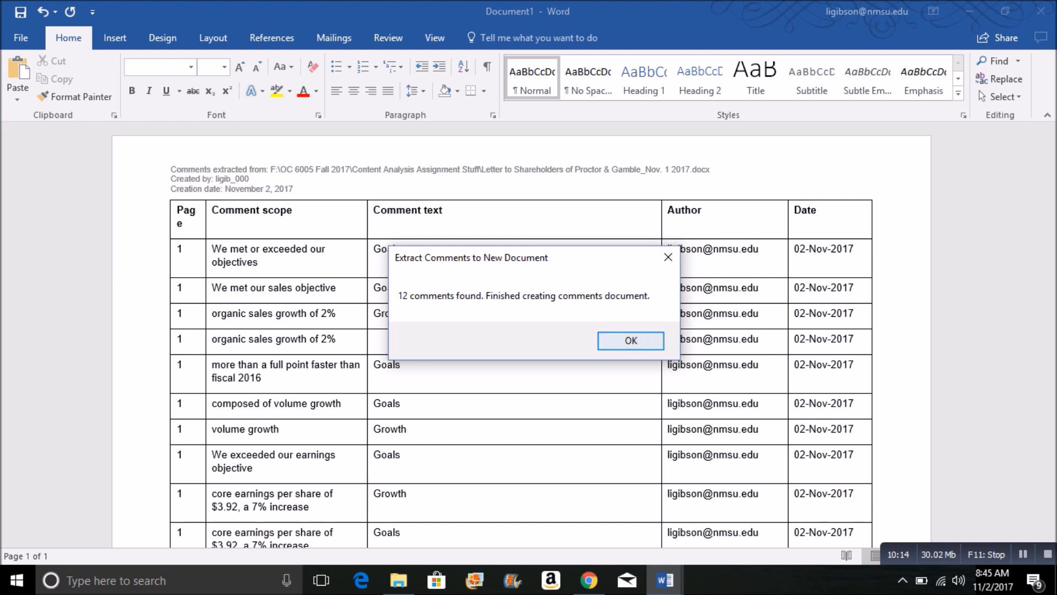
{"action": "left_click", "coordinate": [668, 257]}
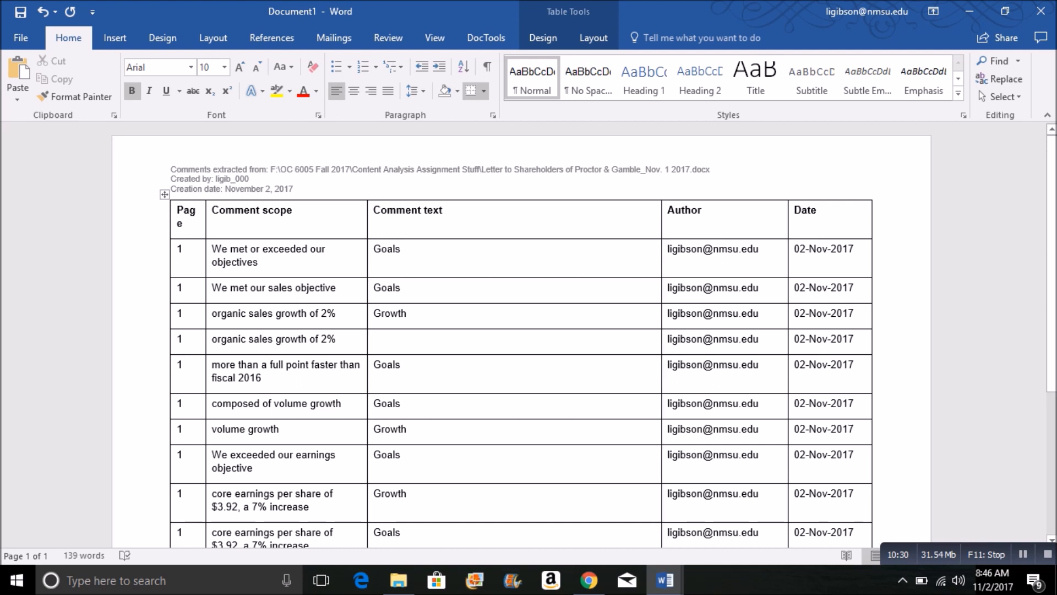
Step: Widen the Page column slightly so its heading fits on one line, and rename the "Comment scope" heading to "Textual Data"
{"action": "left_click_drag", "start_coordinate": [206, 221], "coordinate": [207, 220]}
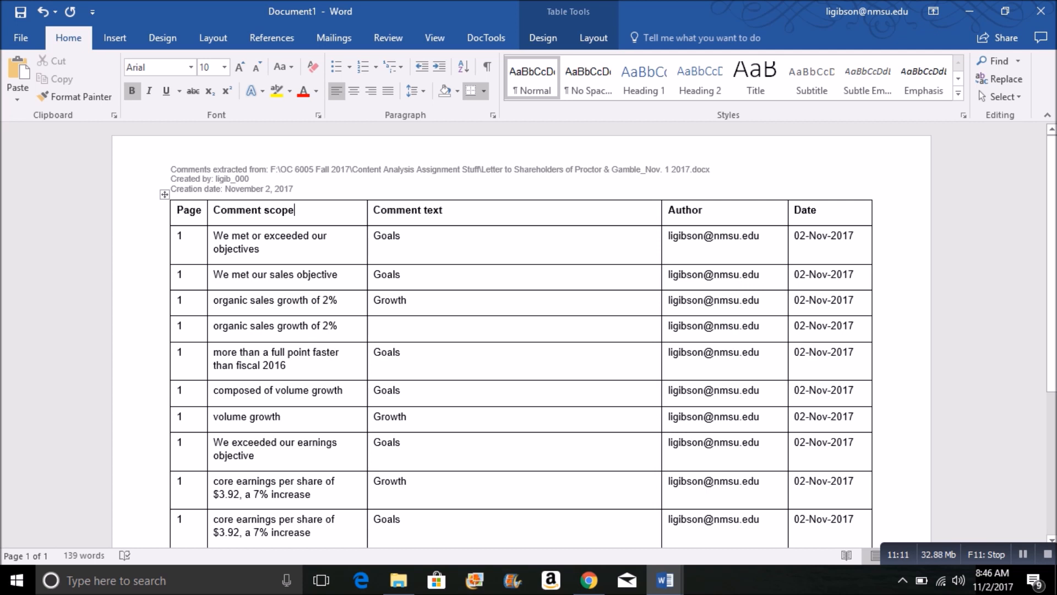
{"action": "key", "text": "BackSpace"}
{"action": "key", "text": "BackSpace"}
{"action": "key", "text": "BackSpace"}
{"action": "key", "text": "BackSpace"}
{"action": "key", "text": "BackSpace"}
{"action": "key", "text": "BackSpace"}
{"action": "key", "text": "BackSpace"}
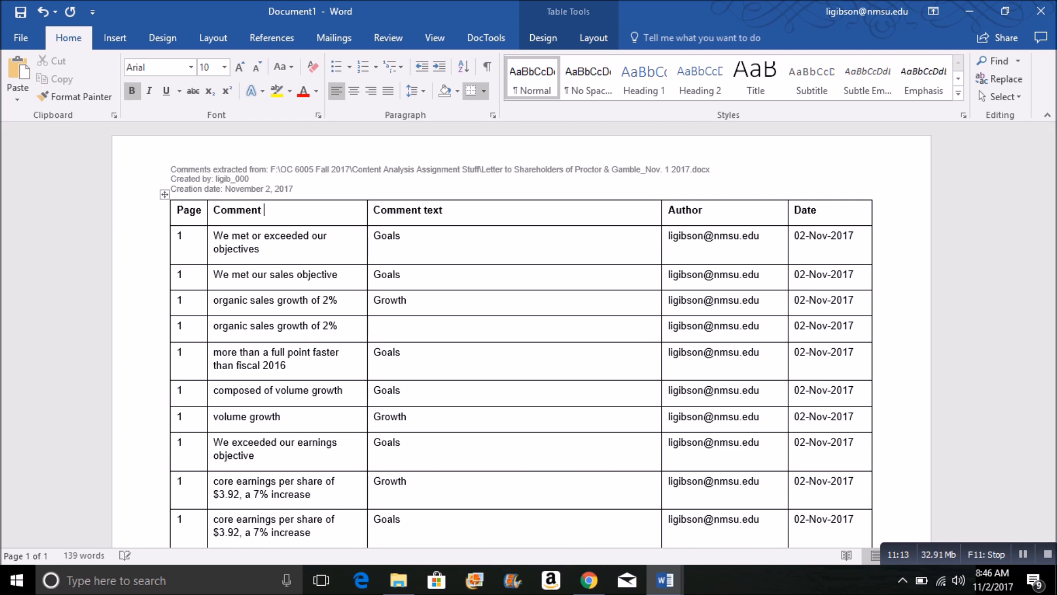
{"action": "key", "text": "BackSpace"}
{"action": "key", "text": "BackSpace"}
{"action": "key", "text": "BackSpace"}
{"action": "key", "text": "BackSpace"}
{"action": "key", "text": "BackSpace"}
{"action": "key", "text": "BackSpace"}
{"action": "type", "text": "Textual Data"}
Step: Rename the "Comment text" column heading to "Code"
{"action": "key", "text": "Tab"}
{"action": "key", "text": "End"}
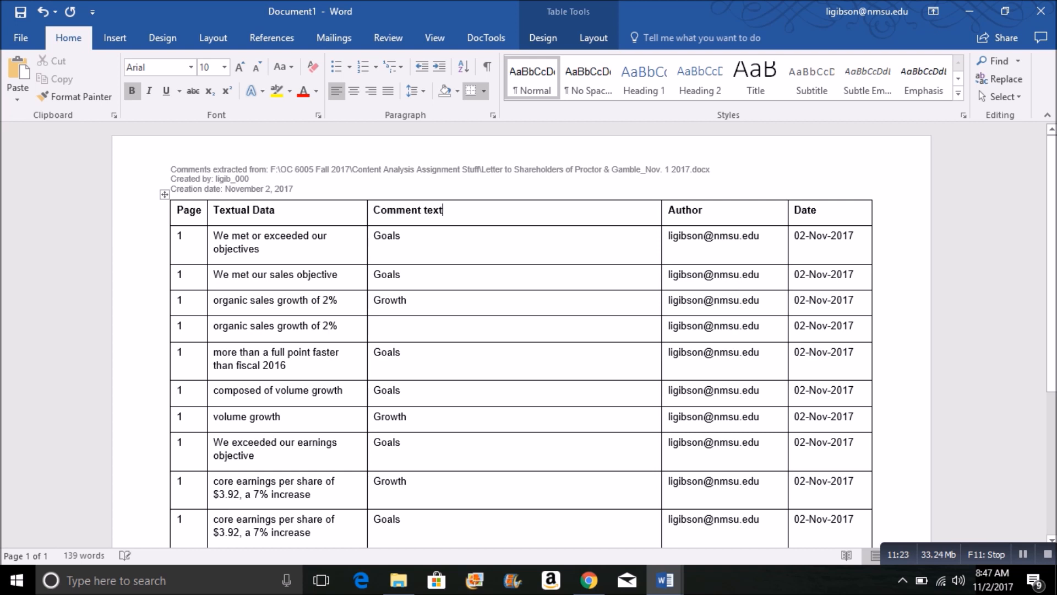
{"action": "key", "text": "BackSpace"}
{"action": "key", "text": "BackSpace"}
{"action": "key", "text": "BackSpace"}
{"action": "key", "text": "BackSpace"}
{"action": "key", "text": "BackSpace"}
{"action": "key", "text": "BackSpace"}
{"action": "key", "text": "BackSpace"}
{"action": "key", "text": "BackSpace"}
{"action": "key", "text": "BackSpace"}
{"action": "key", "text": "BackSpace"}
{"action": "key", "text": "BackSpace"}
{"action": "key", "text": "BackSpace"}
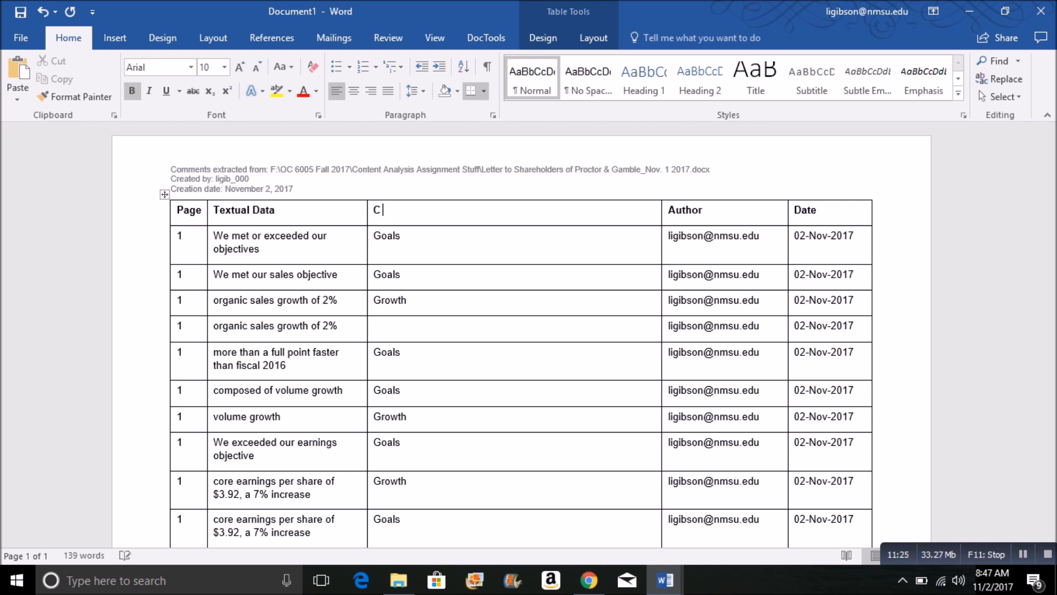
{"action": "type", "text": "Code"}
Step: Rename the "Author" column heading to "Coder"
{"action": "left_click", "coordinate": [704, 210]}
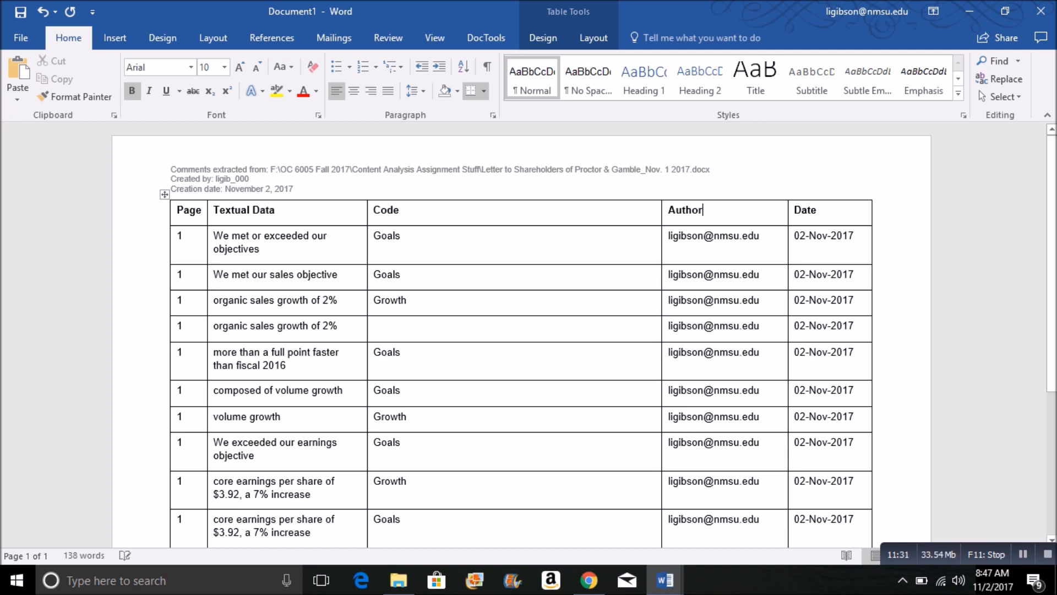
{"action": "key", "text": "BackSpace"}
{"action": "key", "text": "BackSpace"}
{"action": "key", "text": "BackSpace"}
{"action": "key", "text": "BackSpace"}
{"action": "key", "text": "BackSpace"}
{"action": "key", "text": "BackSpace"}
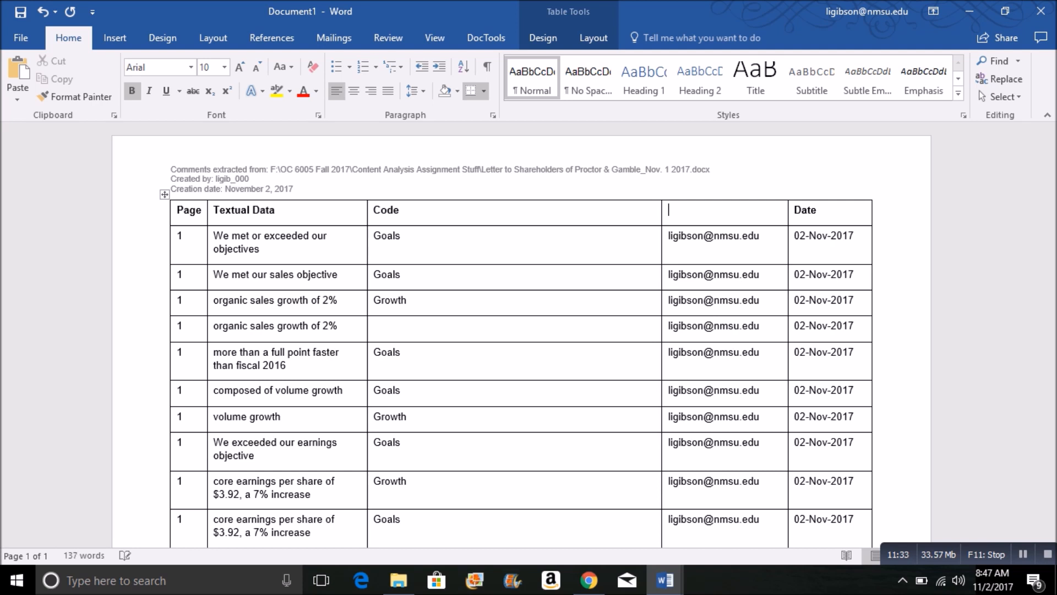
{"action": "type", "text": "Coder"}
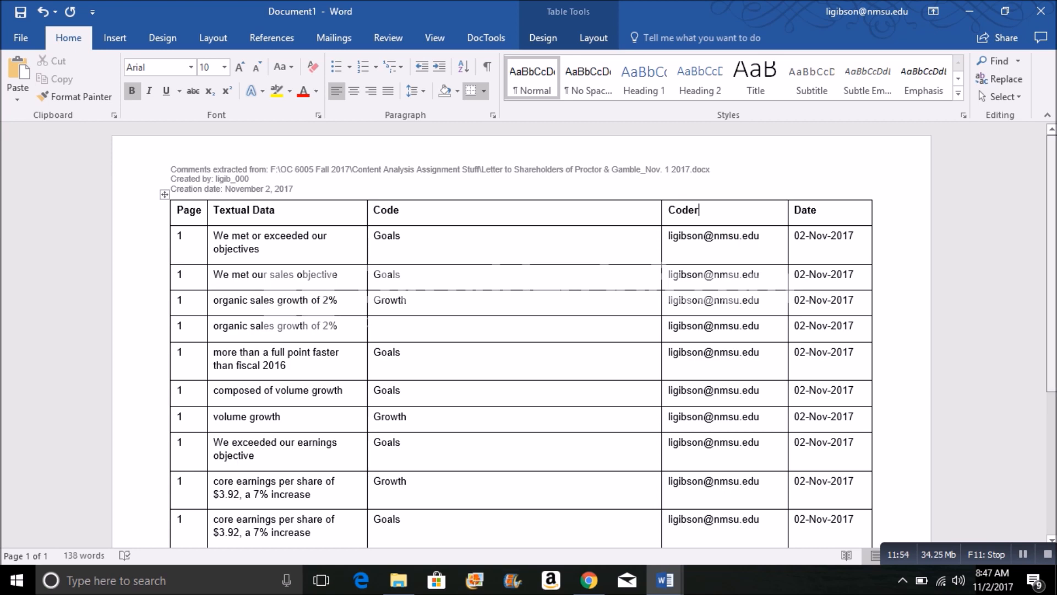
Step: Copy the entire extracted comments table, including its header row, from the new document
{"action": "scroll", "coordinate": [523, 331], "scroll_direction": "down", "scroll_amount": 5}
{"action": "scroll", "coordinate": [523, 330], "scroll_direction": "up", "scroll_amount": 5}
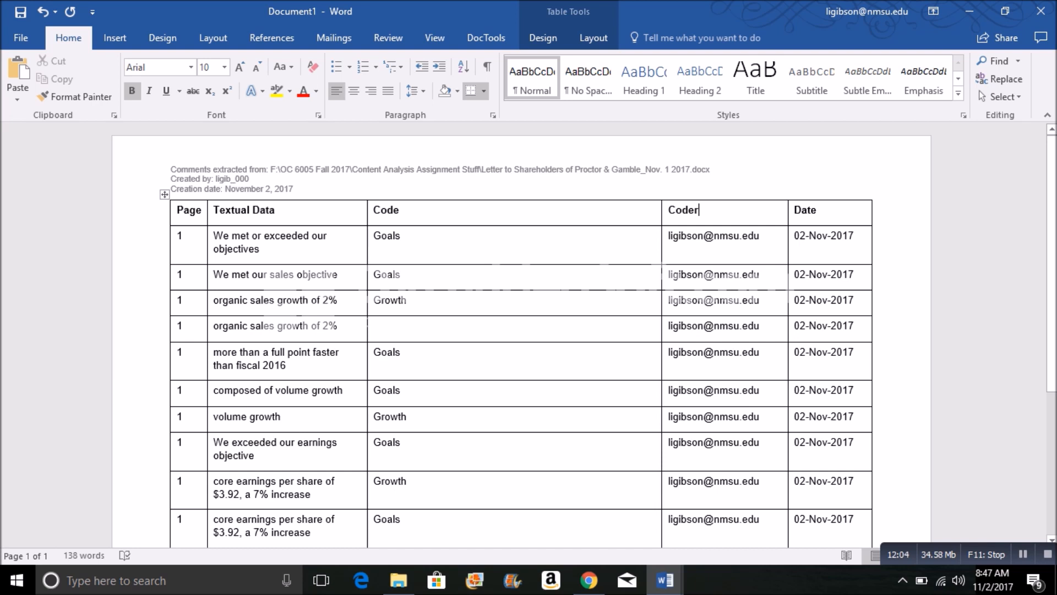
{"action": "key", "text": "ctrl+a"}
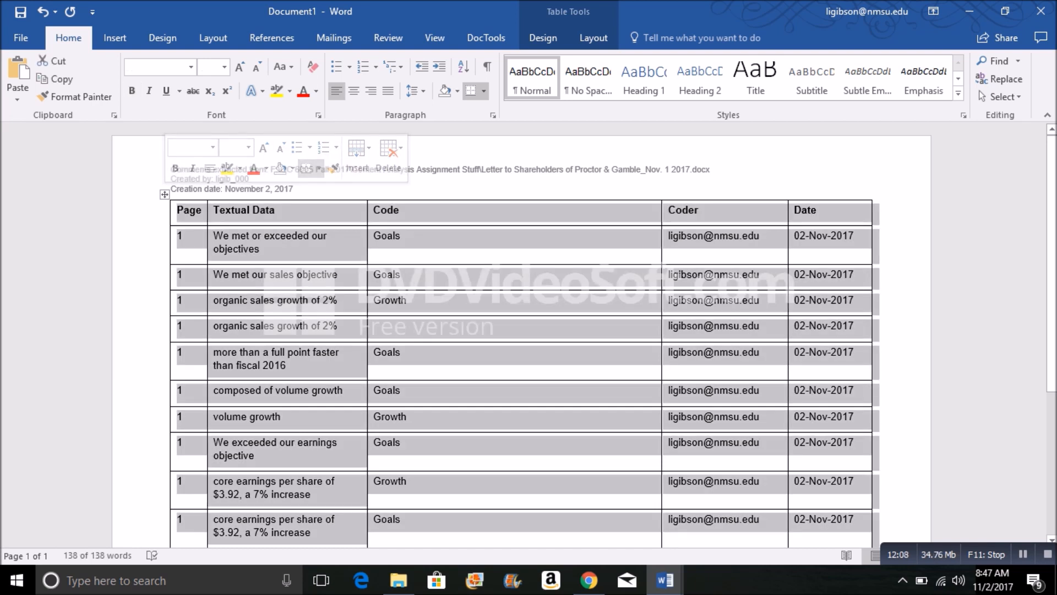
{"action": "right_click", "coordinate": [197, 217]}
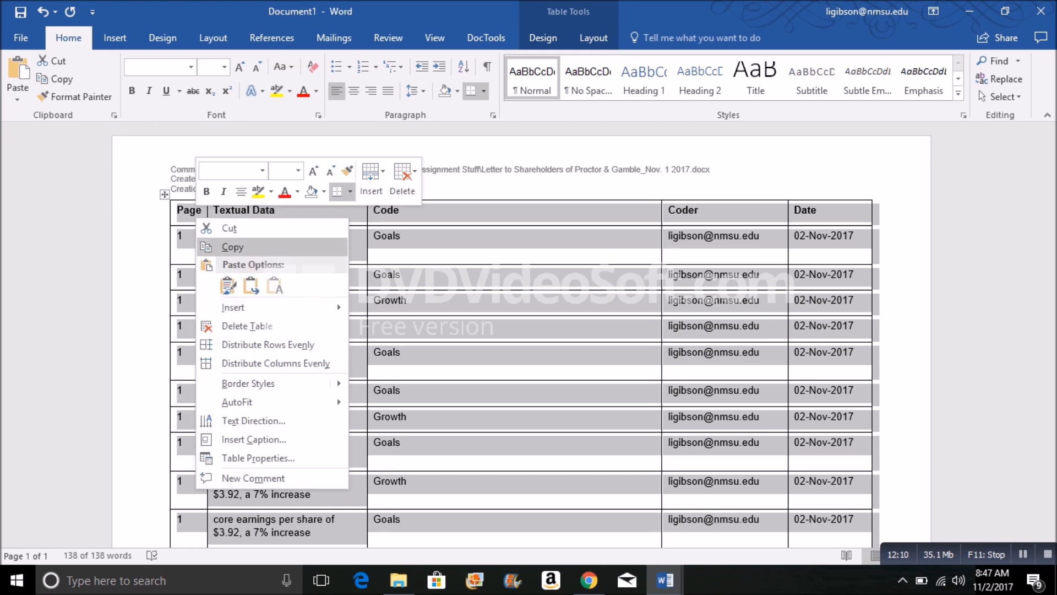
{"action": "left_click", "coordinate": [233, 247]}
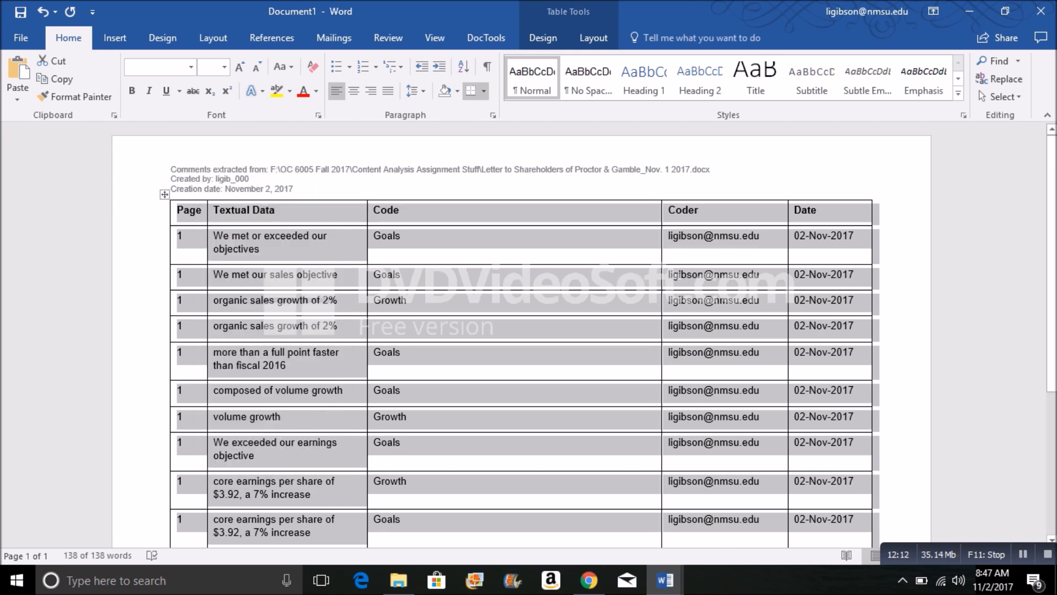
Step: Switch to Excel 2016, create a blank workbook, and maximize its window
{"action": "left_click", "coordinate": [17, 580]}
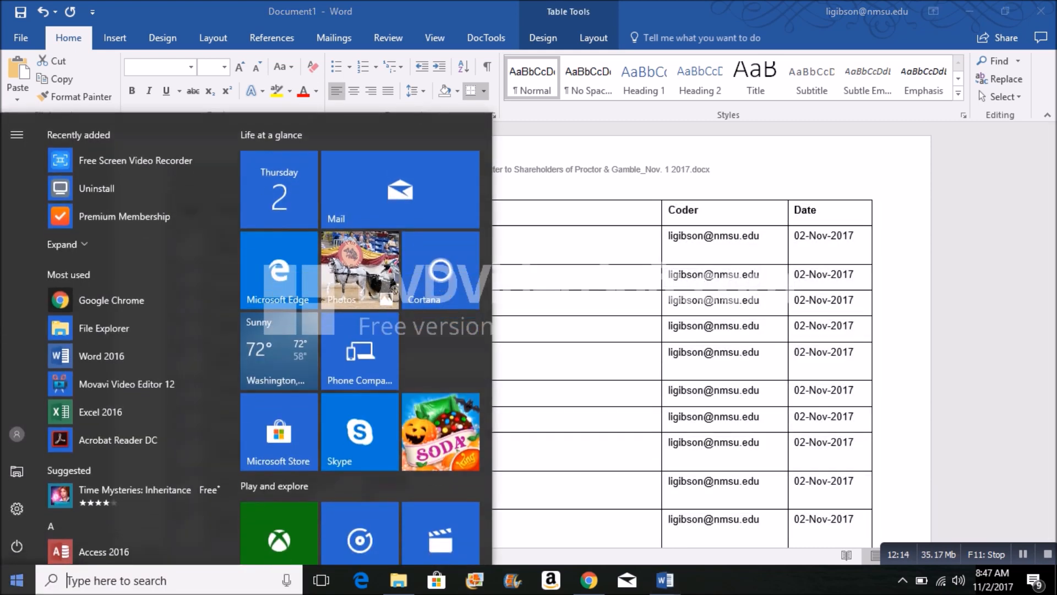
{"action": "left_click", "coordinate": [100, 412]}
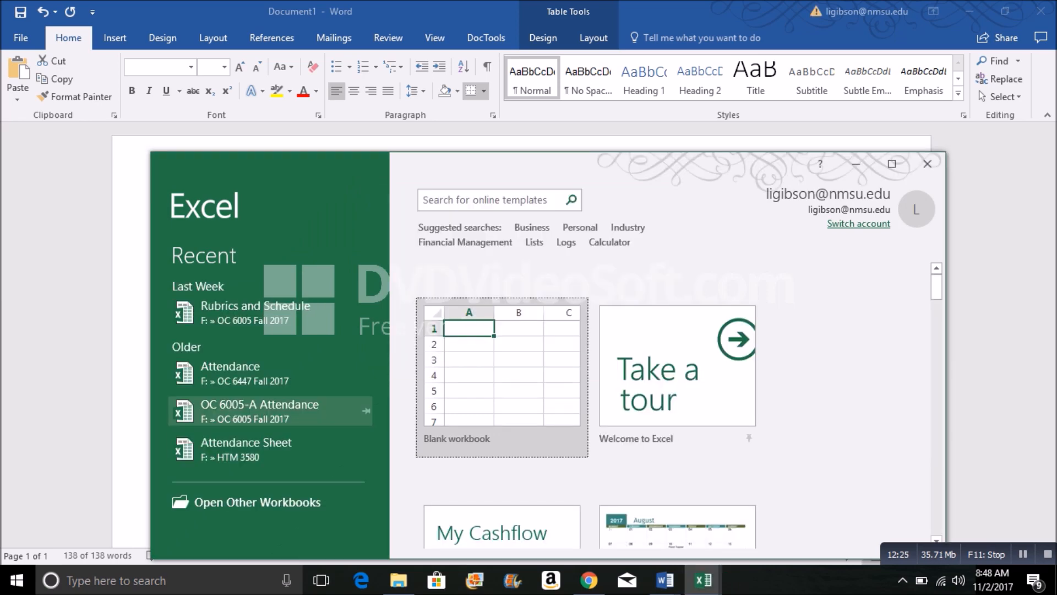
{"action": "left_click", "coordinate": [502, 378]}
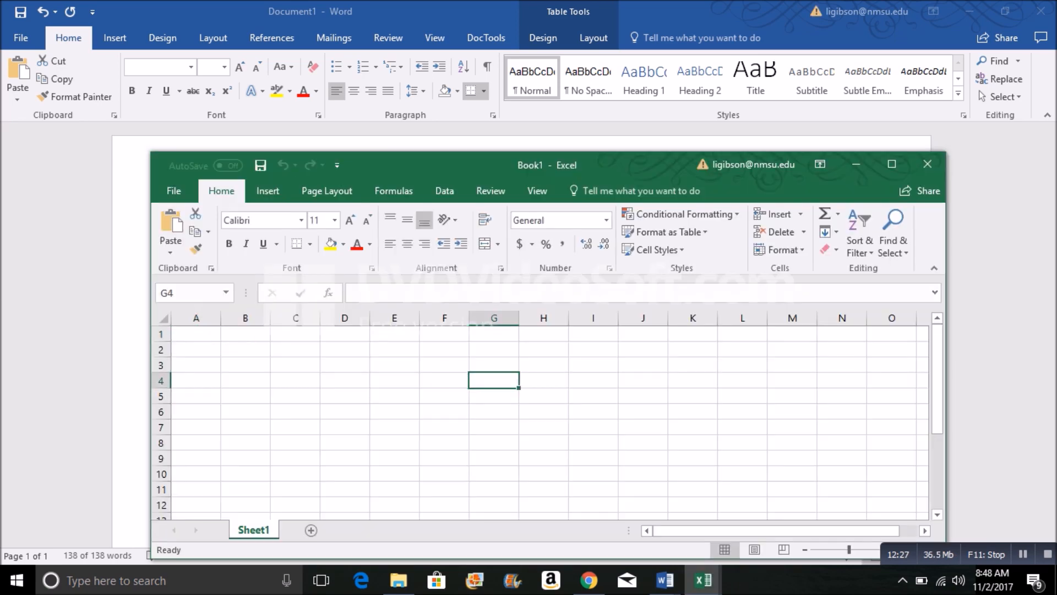
{"action": "left_click", "coordinate": [892, 164]}
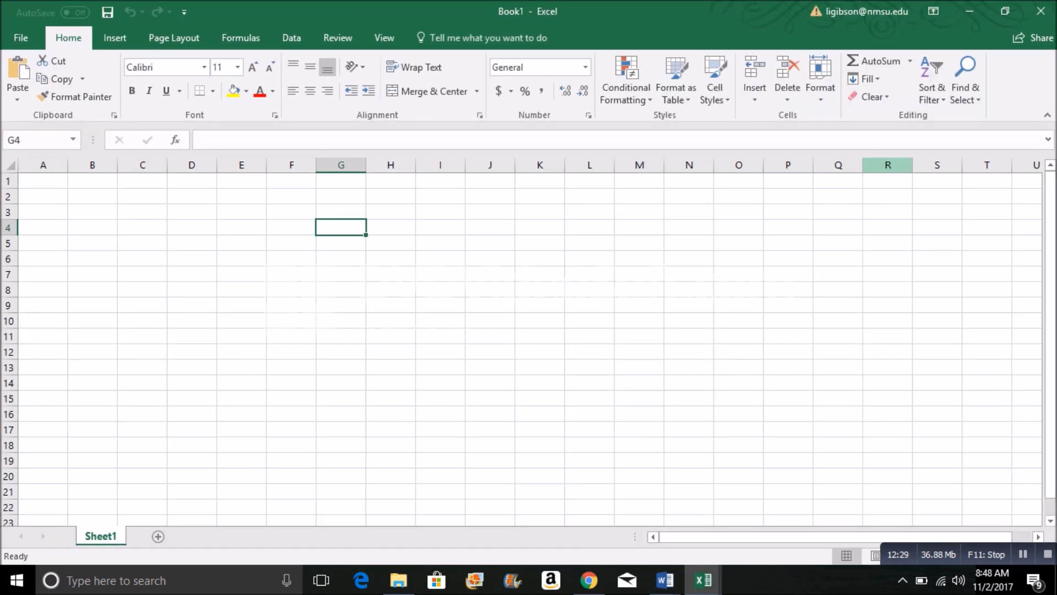
Step: Paste the copied comments table at cell A1, keeping its source formatting
{"action": "left_click", "coordinate": [43, 181]}
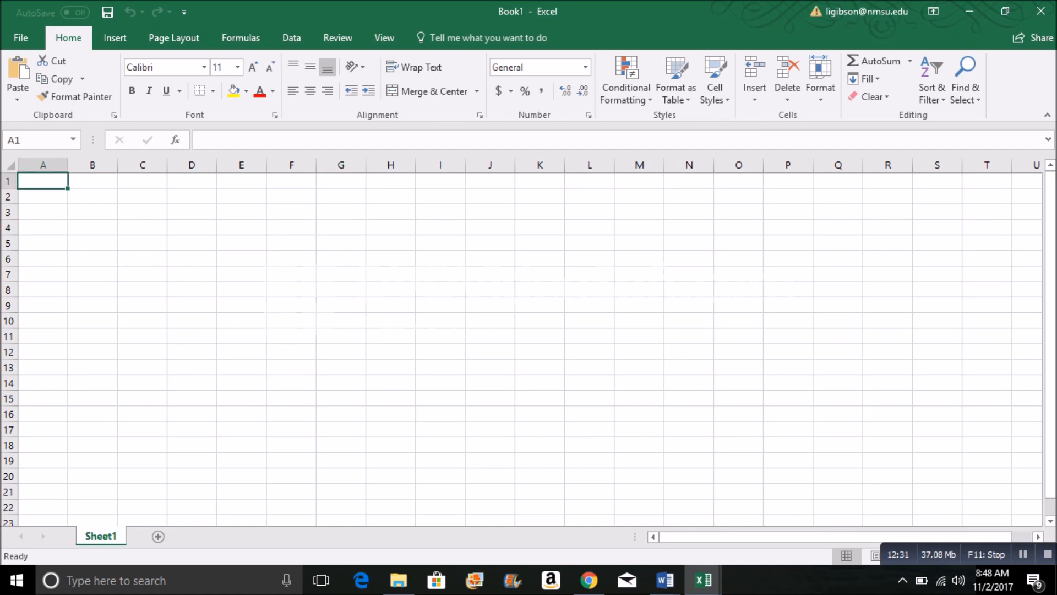
{"action": "right_click", "coordinate": [46, 180]}
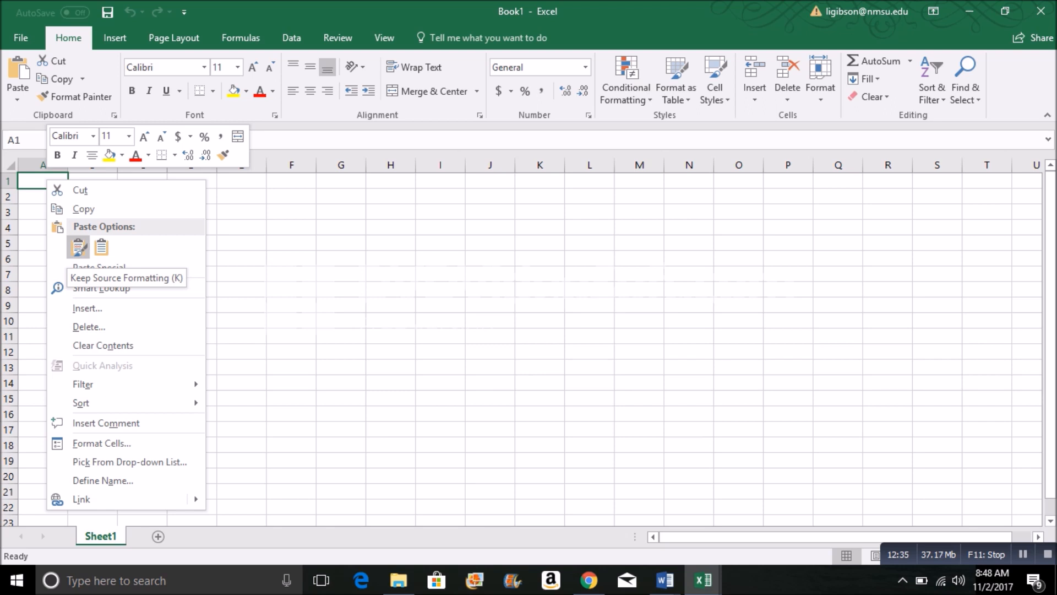
{"action": "left_click", "coordinate": [78, 247]}
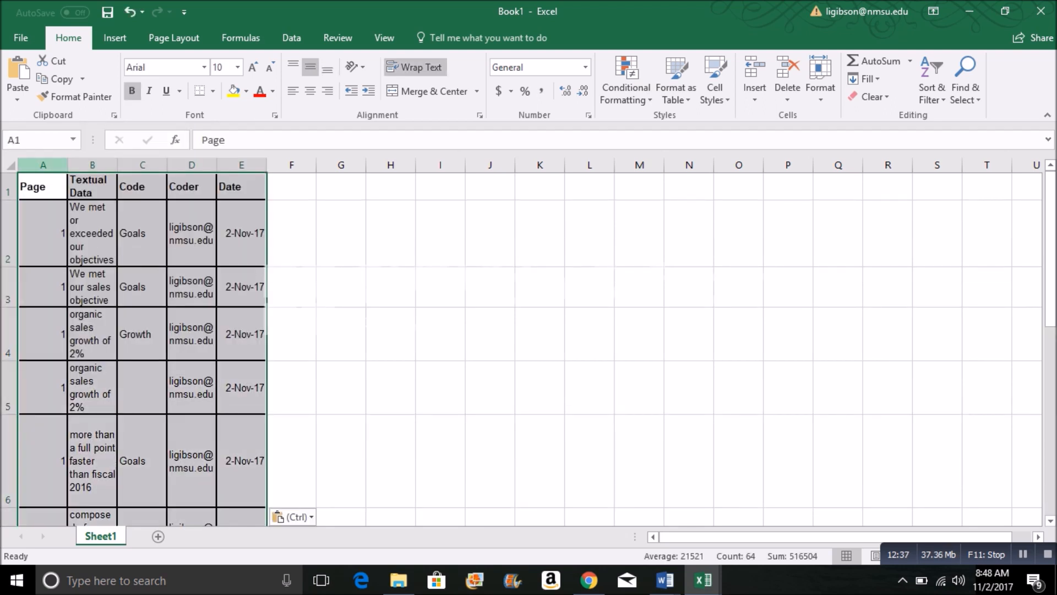
Step: Widen the Page and Textual Data columns and increase the heights of rows 1 and 2
{"action": "left_click_drag", "start_coordinate": [68, 165], "coordinate": [385, 165]}
{"action": "left_click_drag", "start_coordinate": [8, 266], "coordinate": [8, 299]}
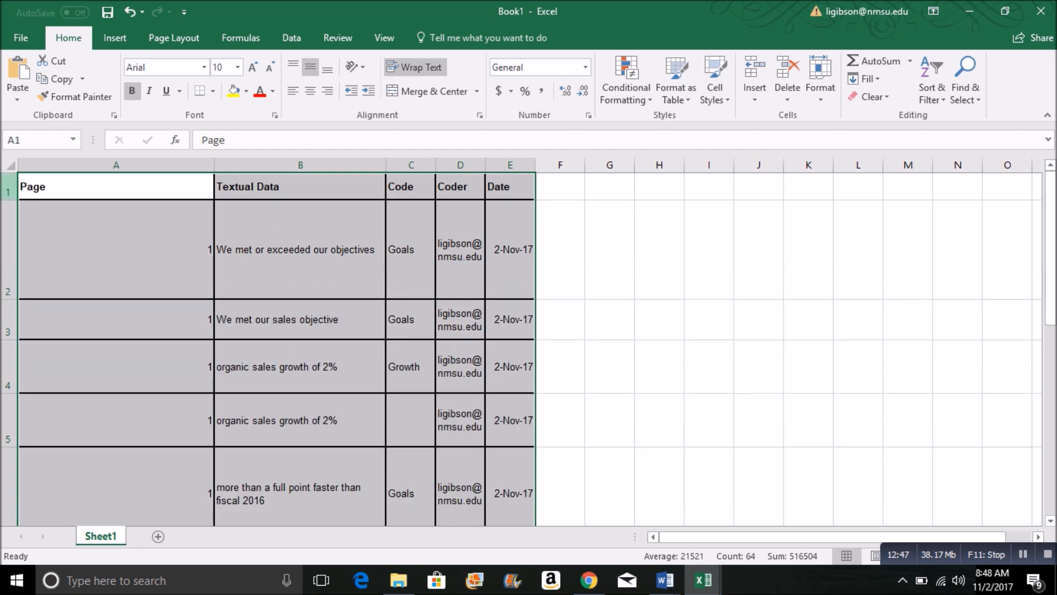
{"action": "left_click_drag", "start_coordinate": [9, 199], "coordinate": [8, 257]}
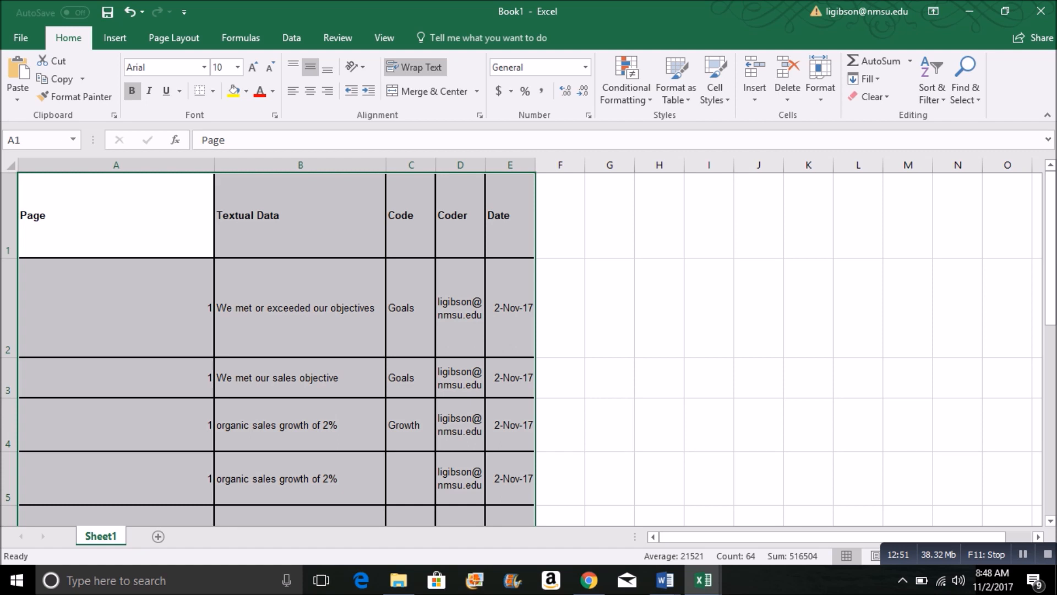
Step: Autofit all column widths and row heights across the whole sheet
{"action": "key", "text": "ctrl+a"}
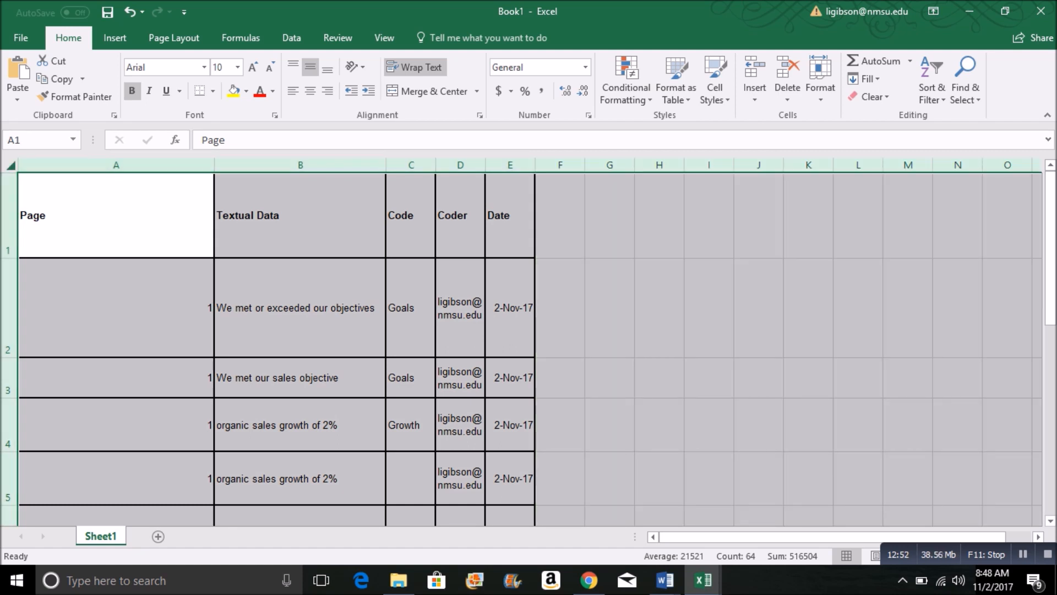
{"action": "double_click", "coordinate": [214, 166]}
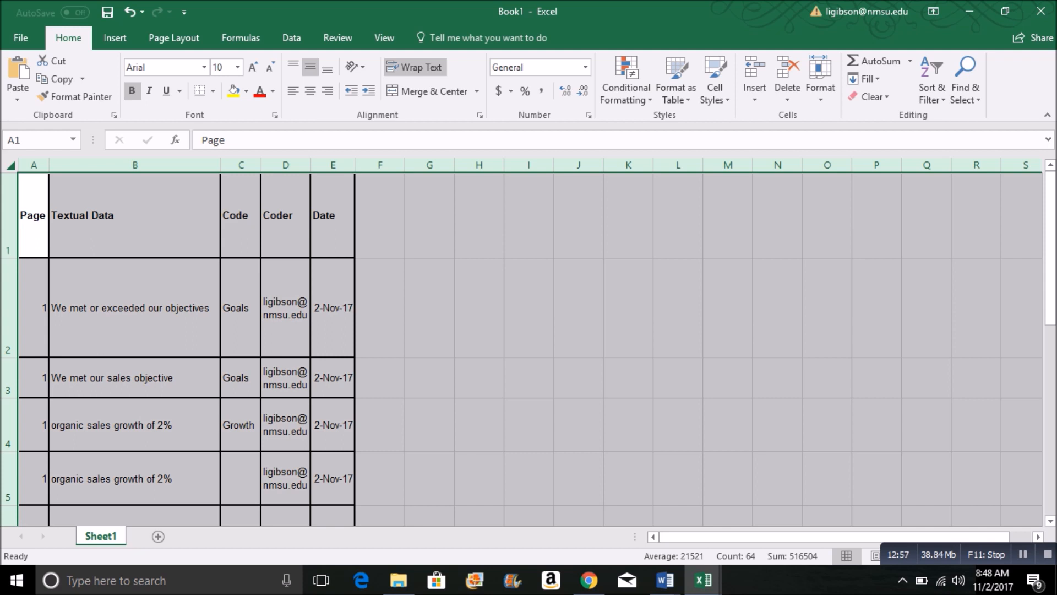
{"action": "double_click", "coordinate": [8, 258]}
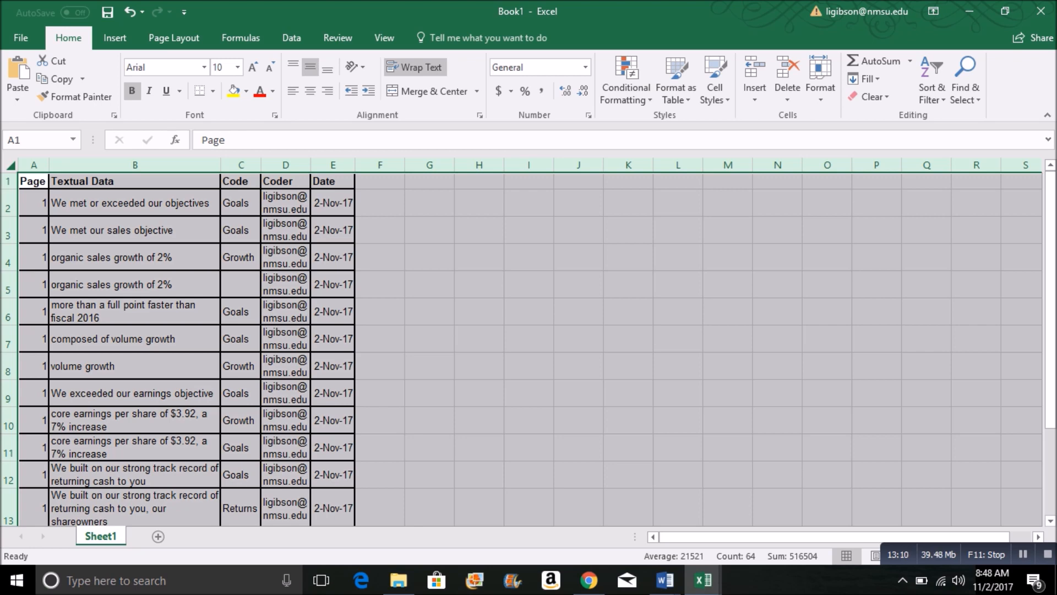
Step: Try a slightly wider Page column, undo the resize, and center the Page column's contents horizontally
{"action": "left_click_drag", "start_coordinate": [49, 165], "coordinate": [57, 164]}
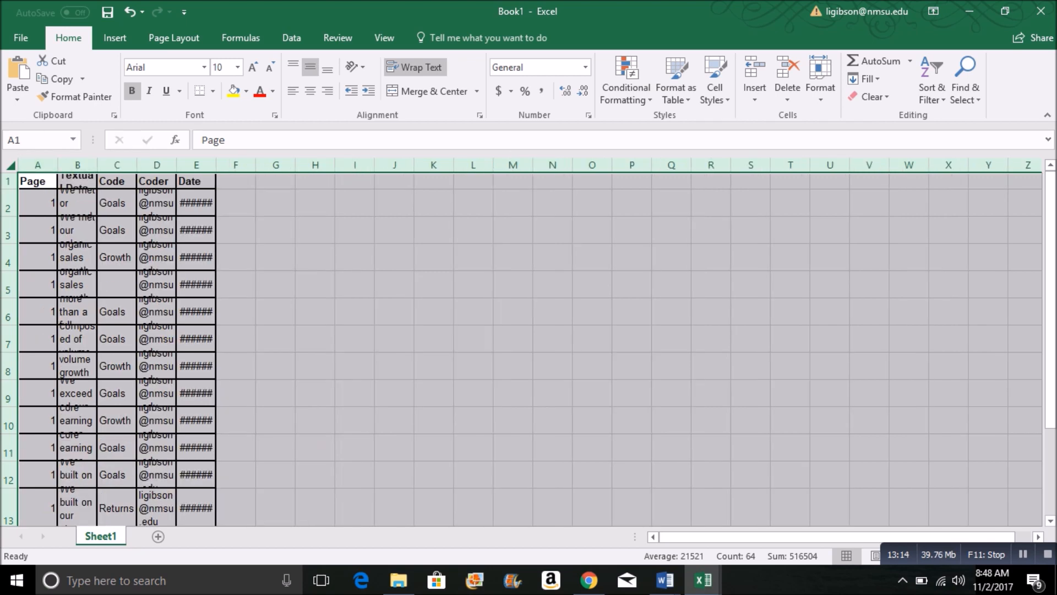
{"action": "key", "text": "ctrl+z"}
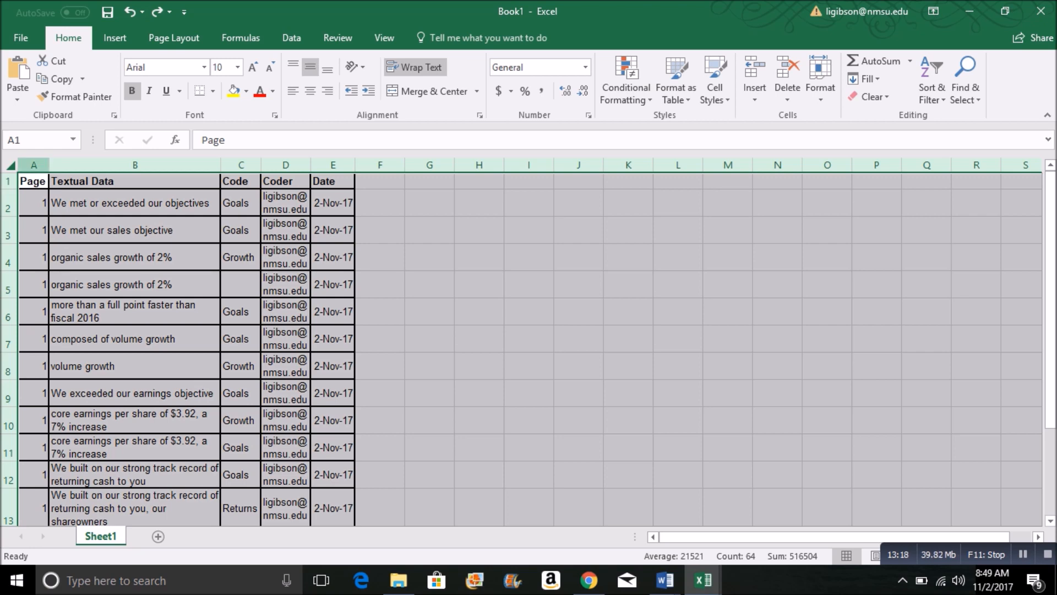
{"action": "left_click", "coordinate": [34, 165]}
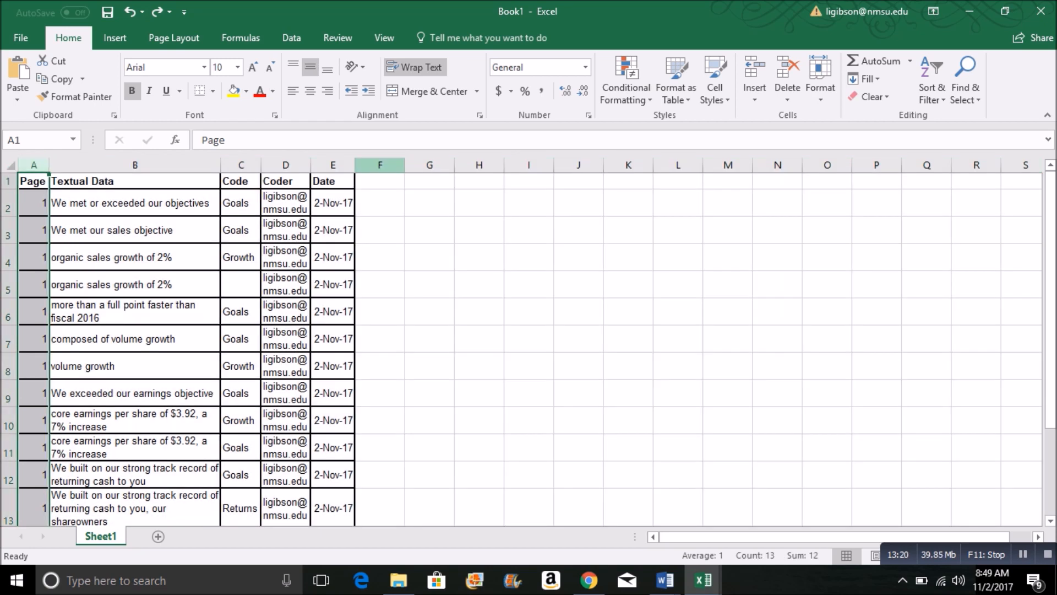
{"action": "left_click", "coordinate": [310, 91]}
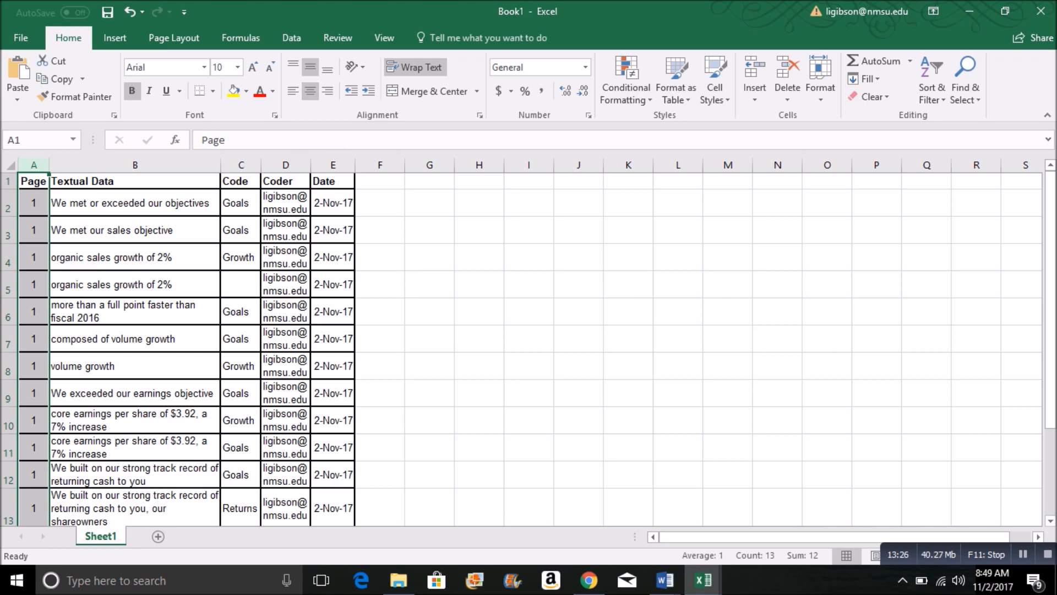
Step: Insert a new column between the Page and Textual Data columns
{"action": "left_click", "coordinate": [135, 181]}
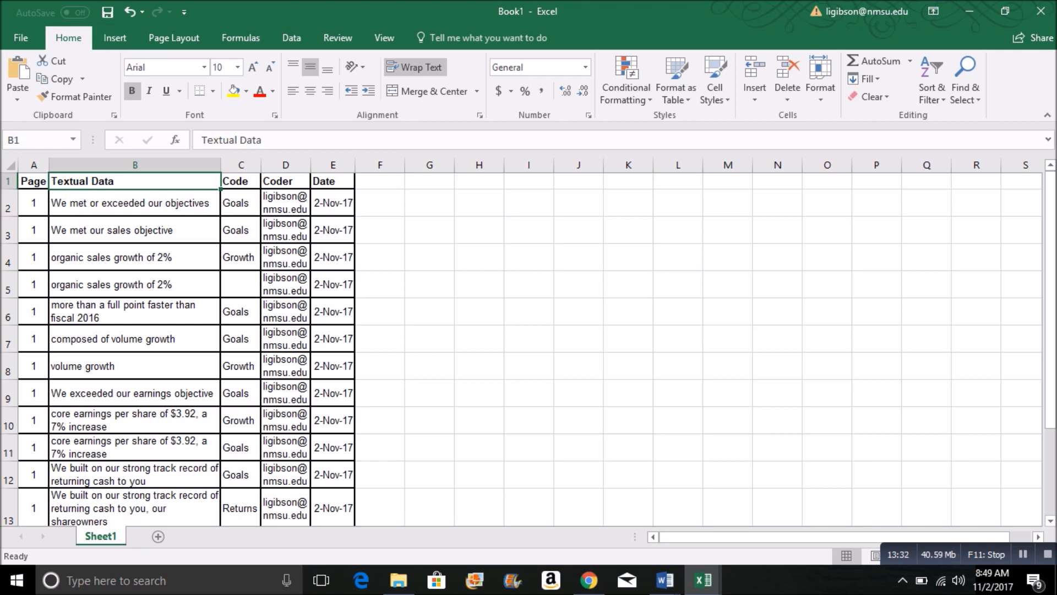
{"action": "left_click", "coordinate": [135, 165]}
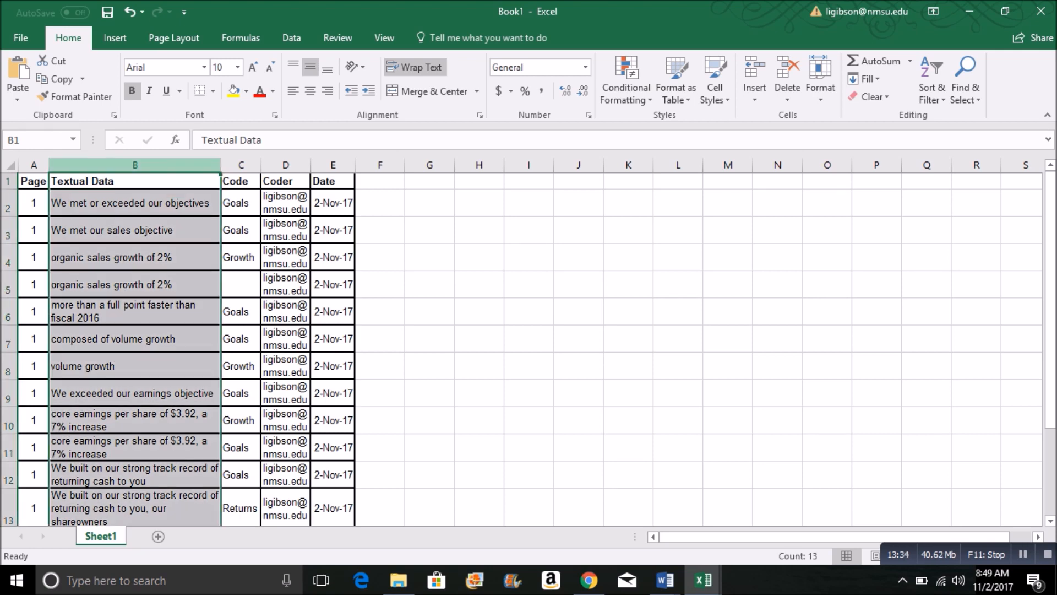
{"action": "right_click", "coordinate": [66, 166]}
{"action": "left_click", "coordinate": [103, 276]}
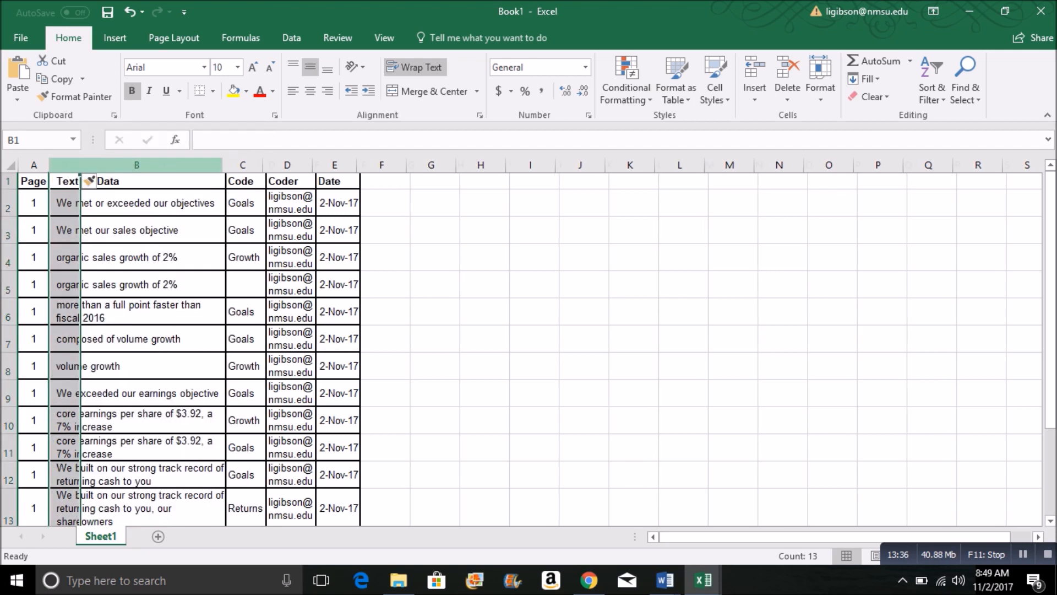
Step: Enter the heading "Line Number" in cell B1 and widen column B so the word "Number" fits unbroken
{"action": "left_click", "coordinate": [64, 181]}
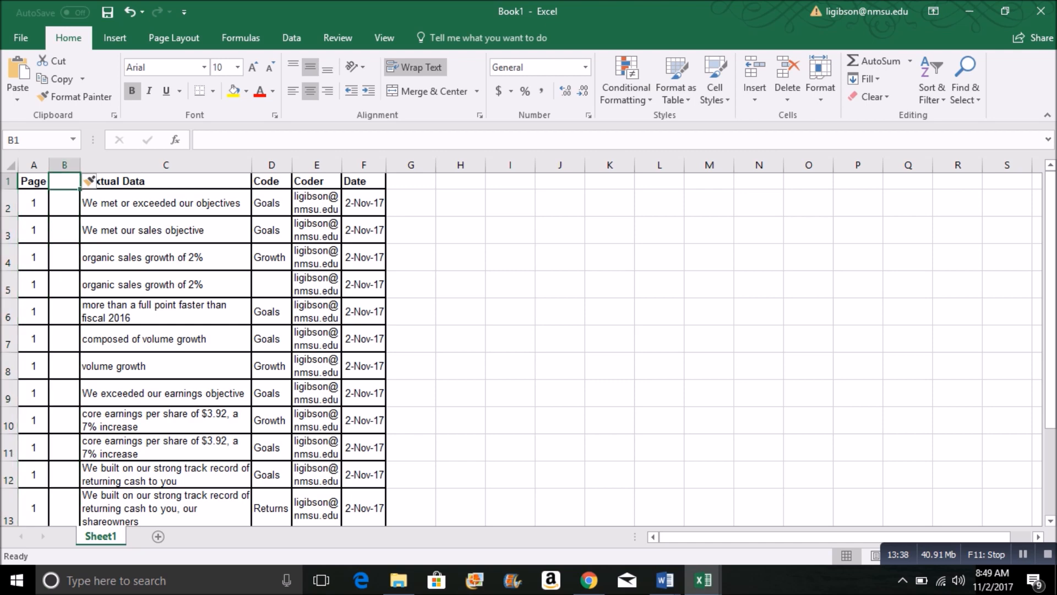
{"action": "type", "text": "Lin"}
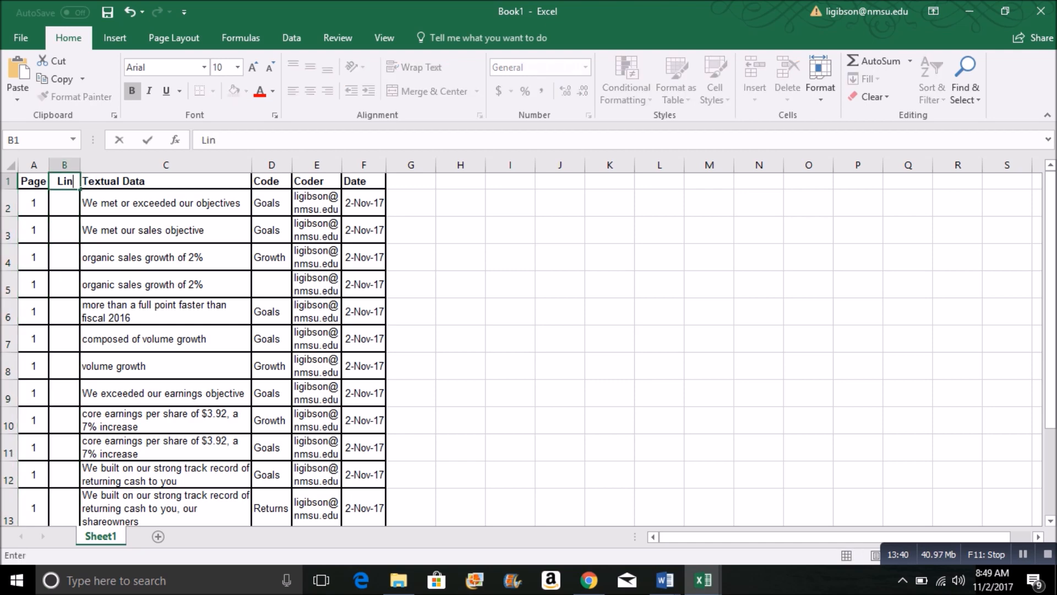
{"action": "type", "text": "e Number"}
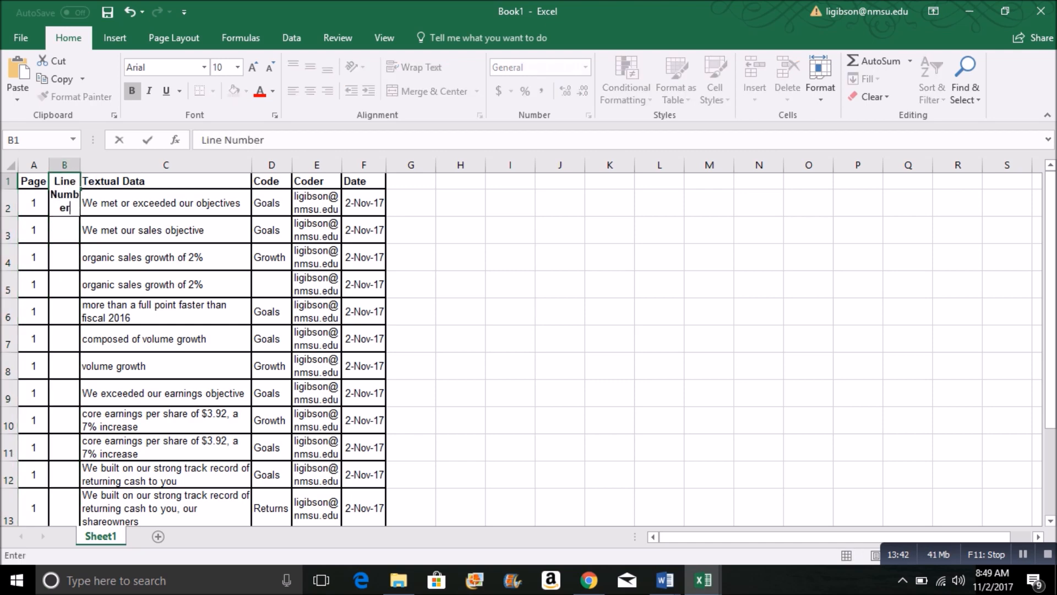
{"action": "left_click", "coordinate": [410, 395]}
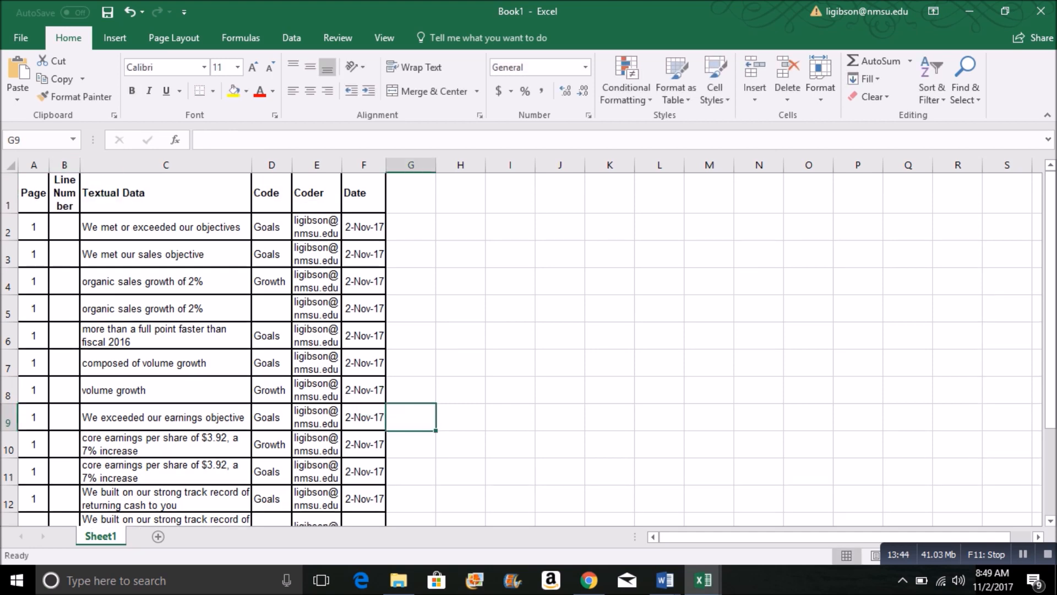
{"action": "left_click_drag", "start_coordinate": [80, 165], "coordinate": [98, 165]}
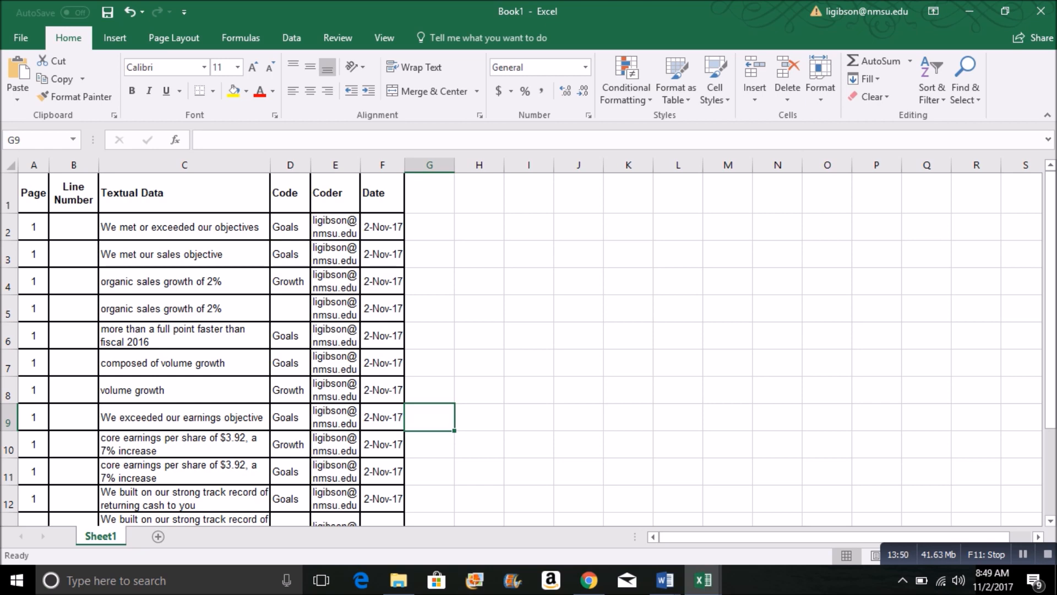
Step: Enter the line numbers 5, 6, 6, 6 and 6 in cells B2 through B6 of the Line Number column
{"action": "left_click", "coordinate": [73, 227]}
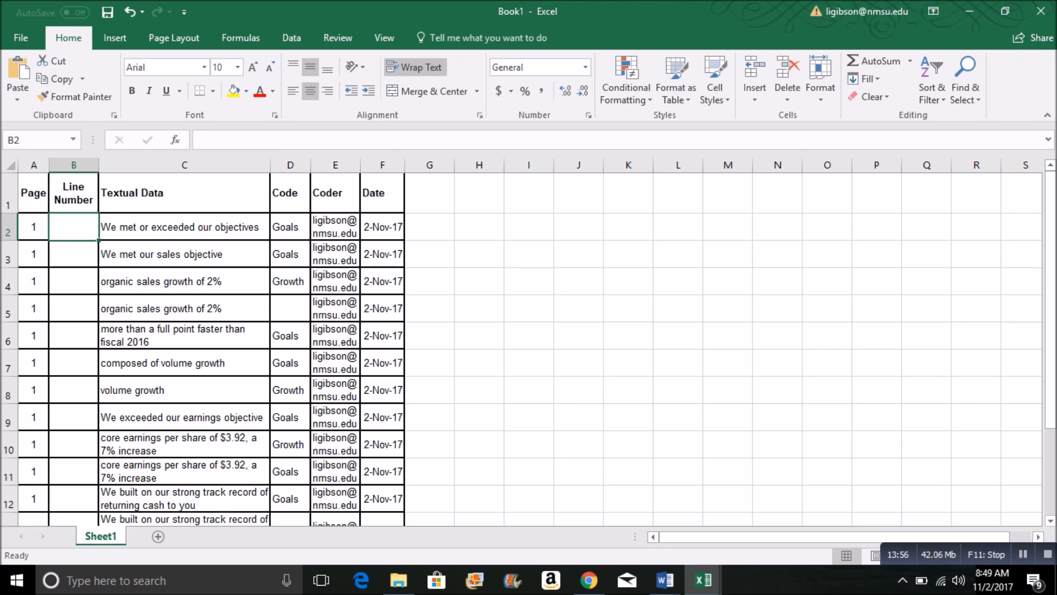
{"action": "type", "text": "5"}
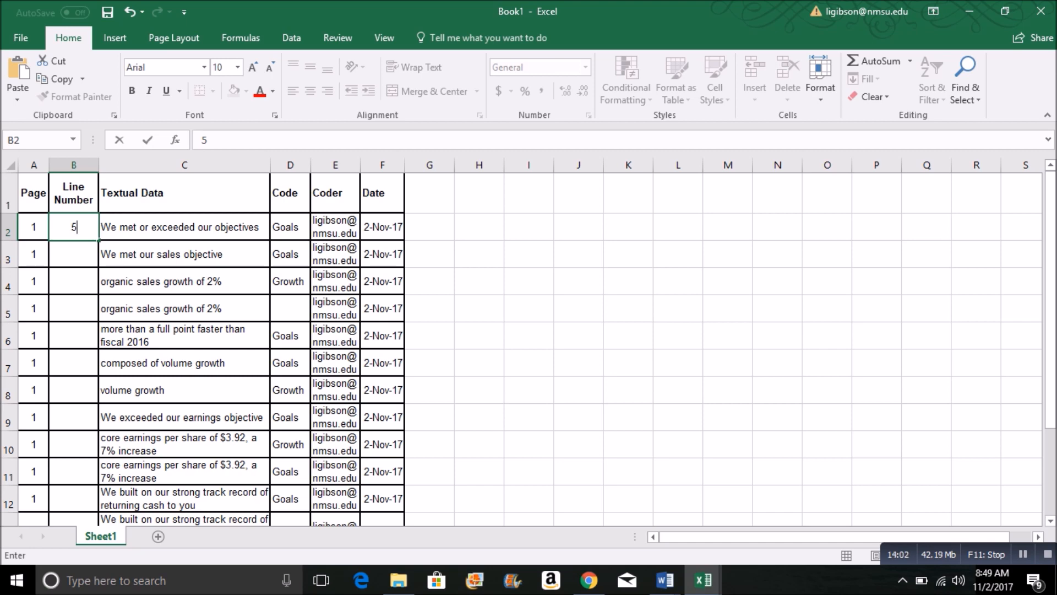
{"action": "key", "text": "Return"}
{"action": "type", "text": "6"}
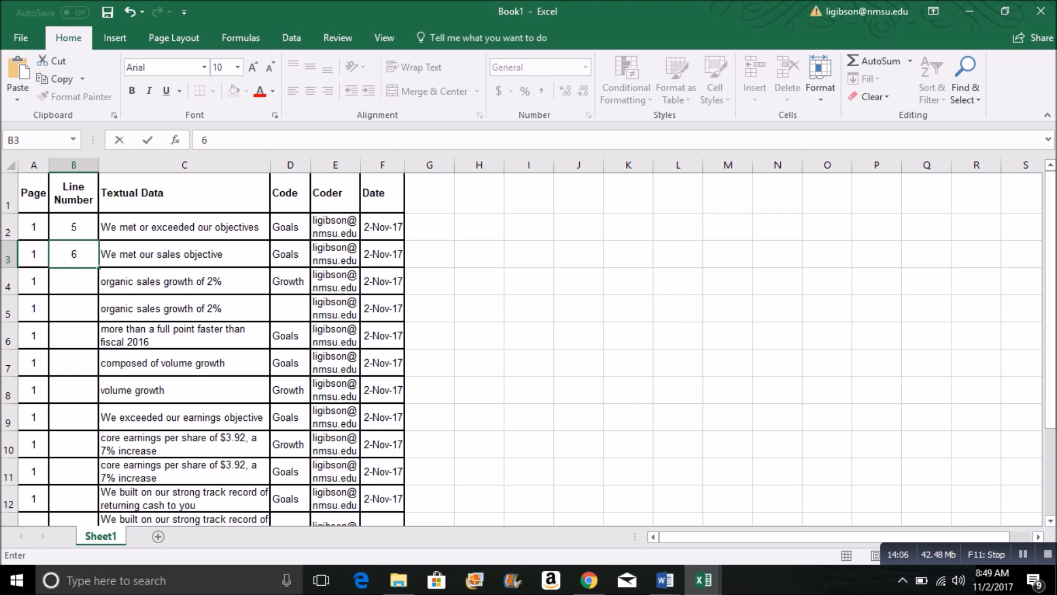
{"action": "key", "text": "Return"}
{"action": "type", "text": "6"}
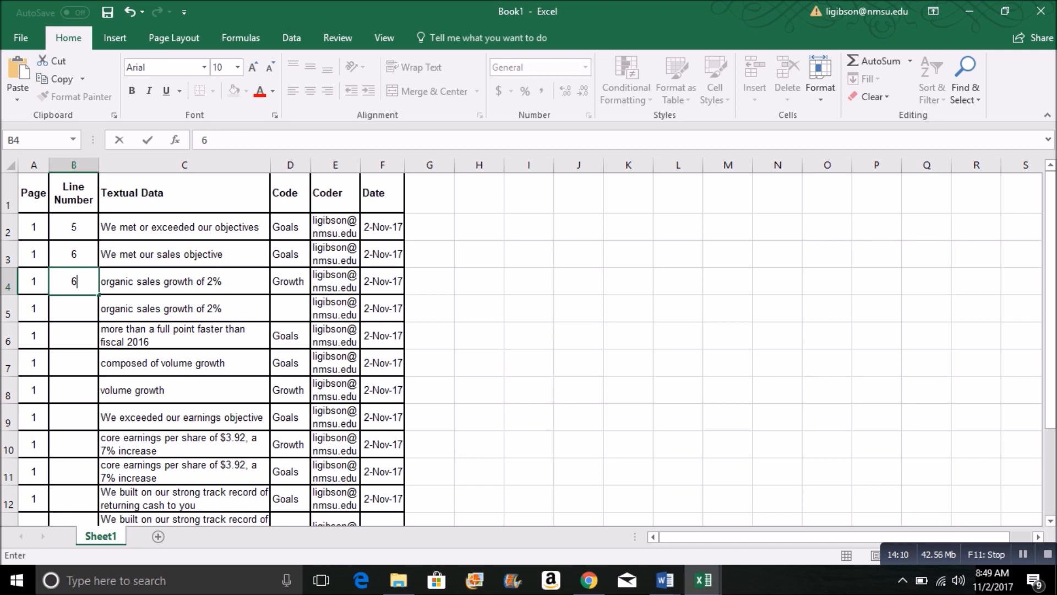
{"action": "key", "text": "Return"}
{"action": "type", "text": "6"}
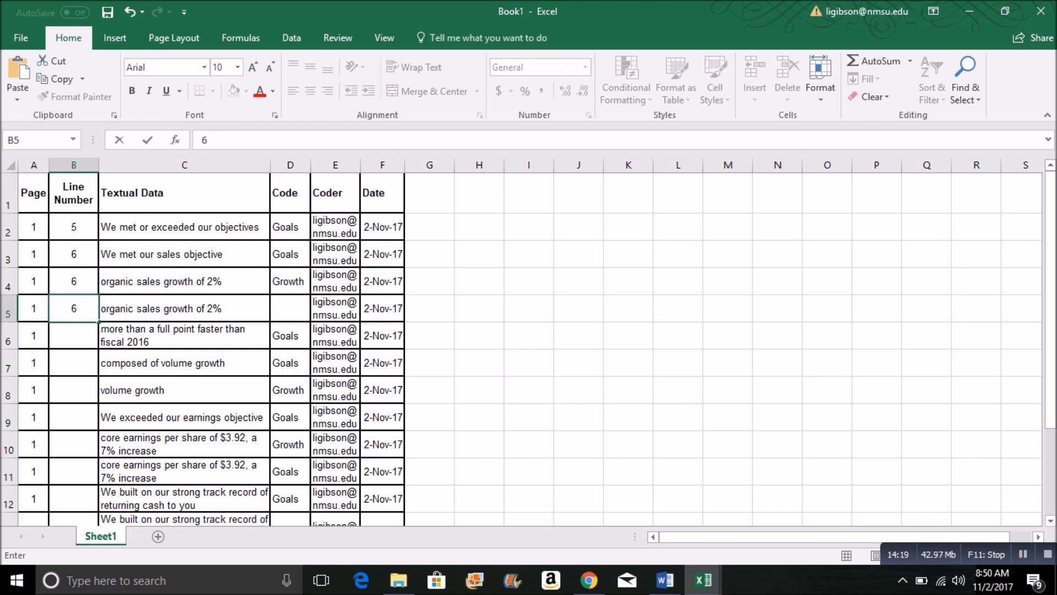
{"action": "key", "text": "Return"}
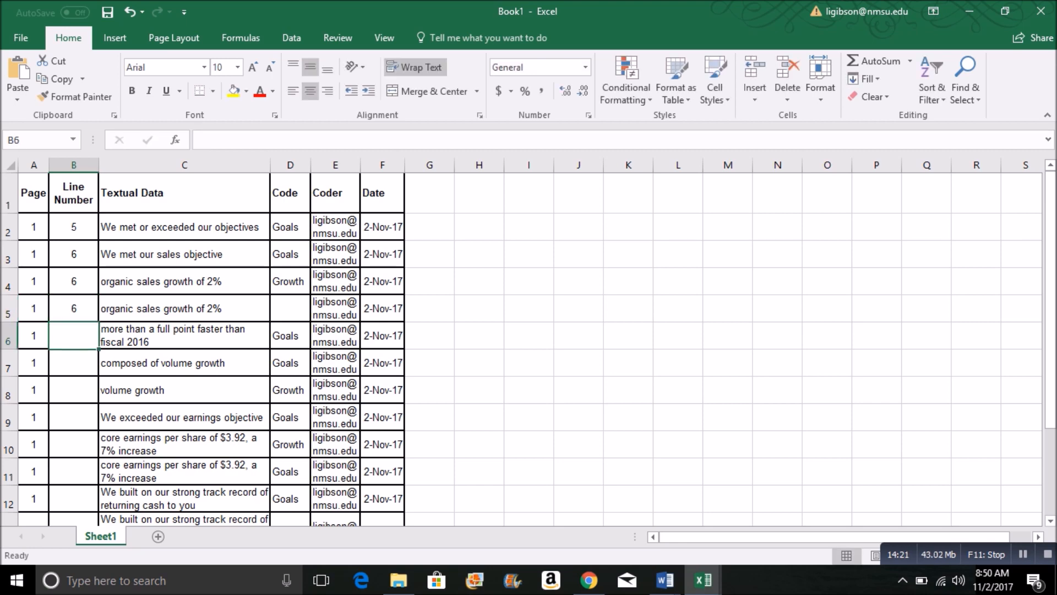
{"action": "type", "text": "6"}
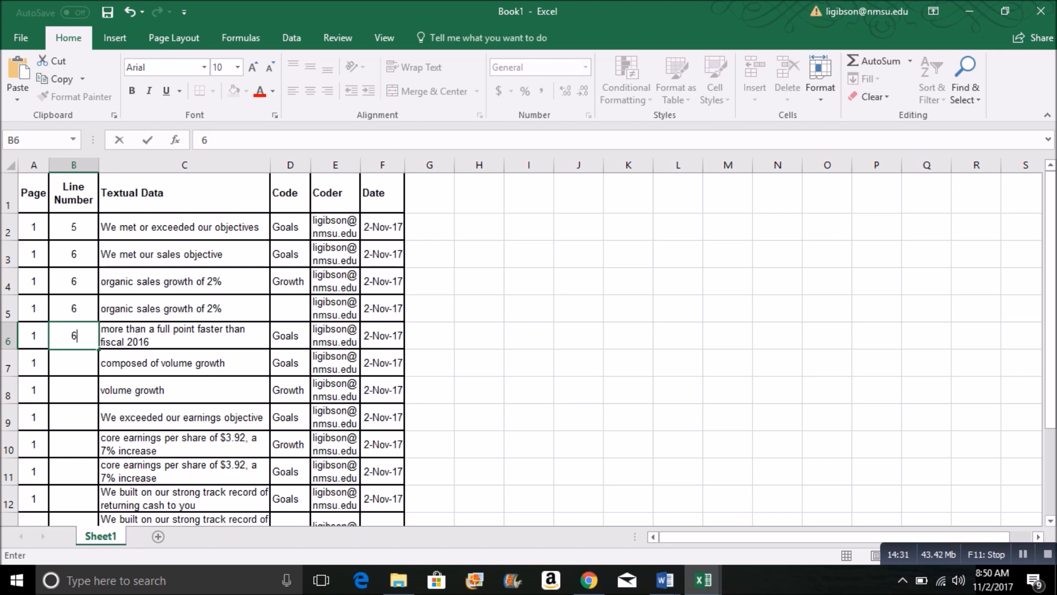
{"action": "key", "text": "Return"}
Step: Enter the line numbers 7, 7, 8, 8 and 8 in cells B7 through B11
{"action": "type", "text": "7"}
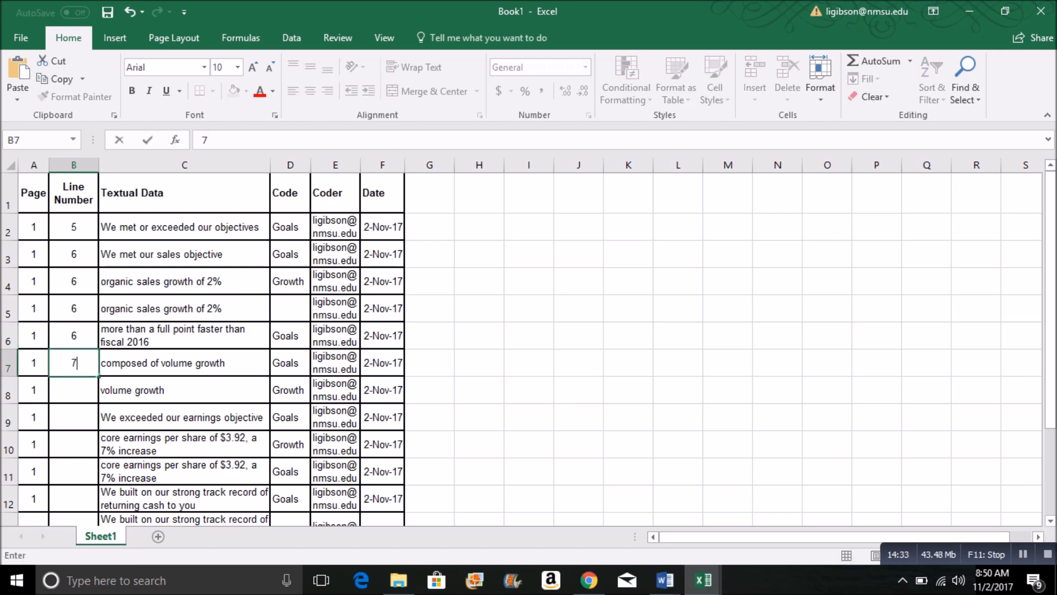
{"action": "key", "text": "Return"}
{"action": "type", "text": "7"}
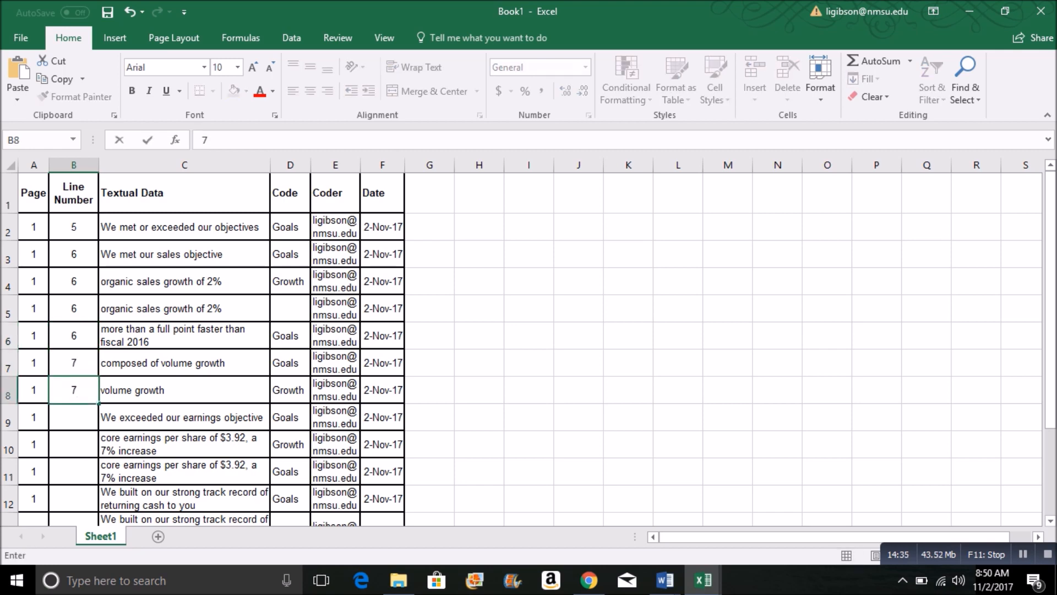
{"action": "key", "text": "Return"}
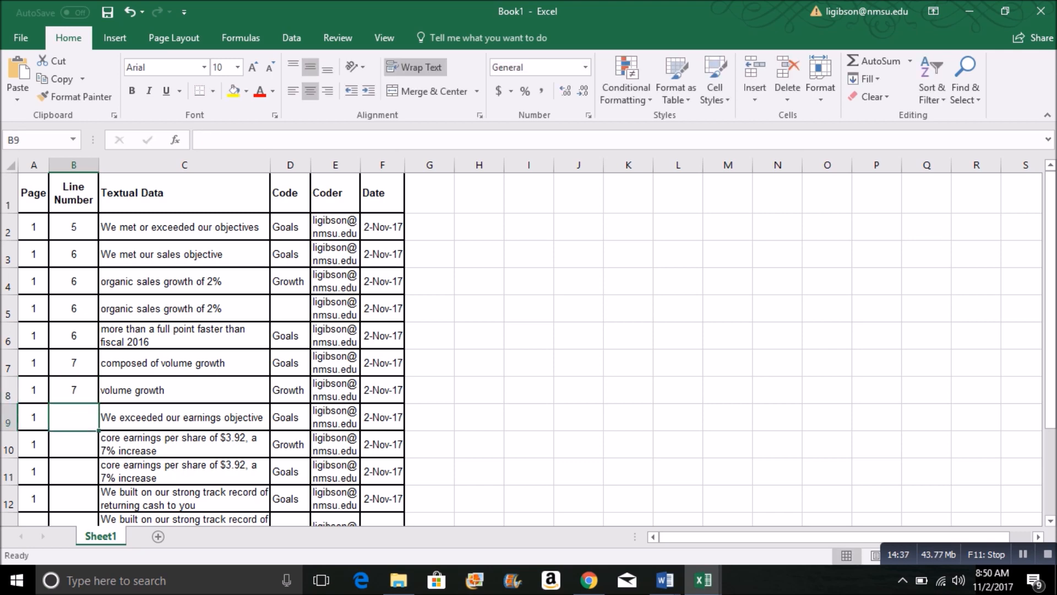
{"action": "type", "text": "8"}
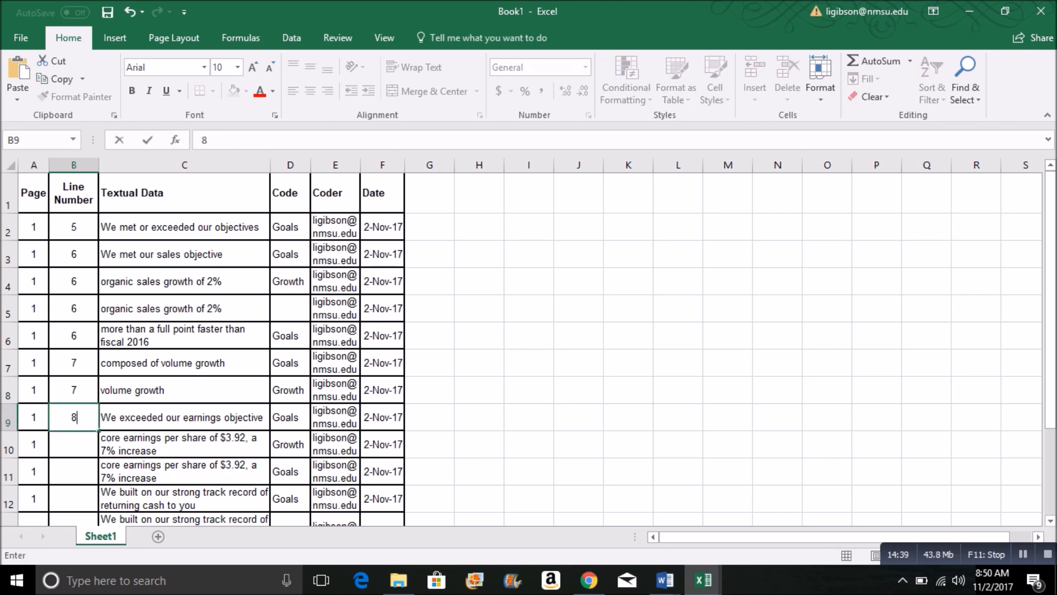
{"action": "key", "text": "Return"}
{"action": "type", "text": "8"}
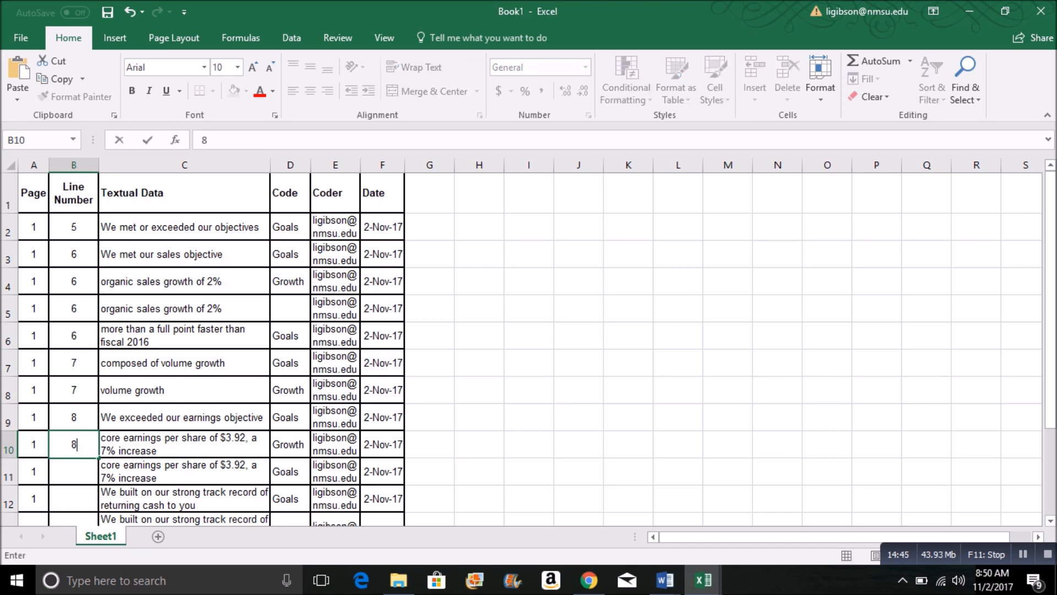
{"action": "key", "text": "Return"}
{"action": "type", "text": "8"}
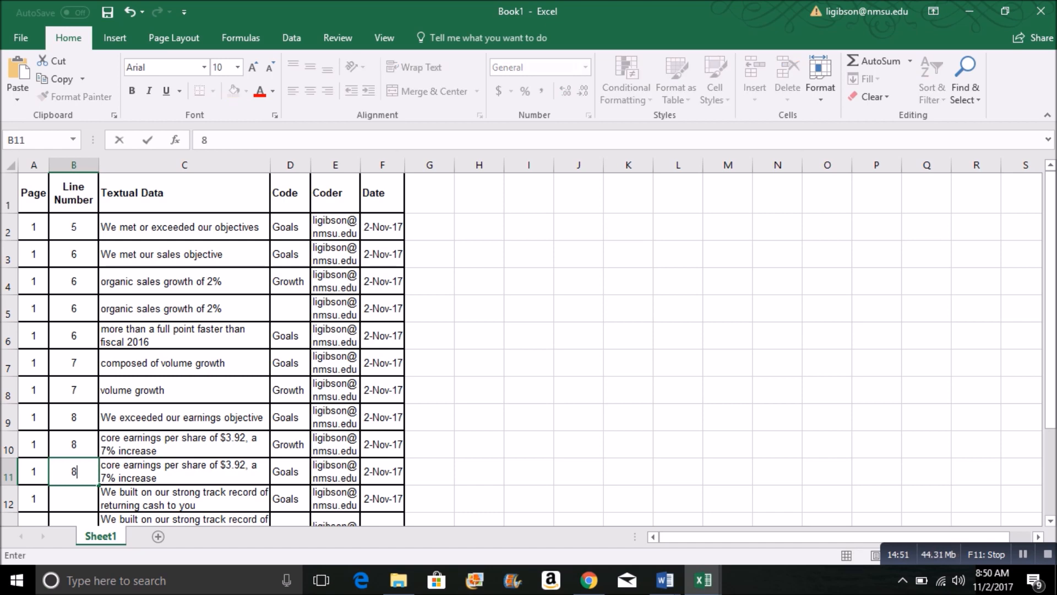
{"action": "key", "text": "Return"}
Step: Enter line number 16 in cells B12 and B13 for the two rows about returning cash
{"action": "type", "text": "16"}
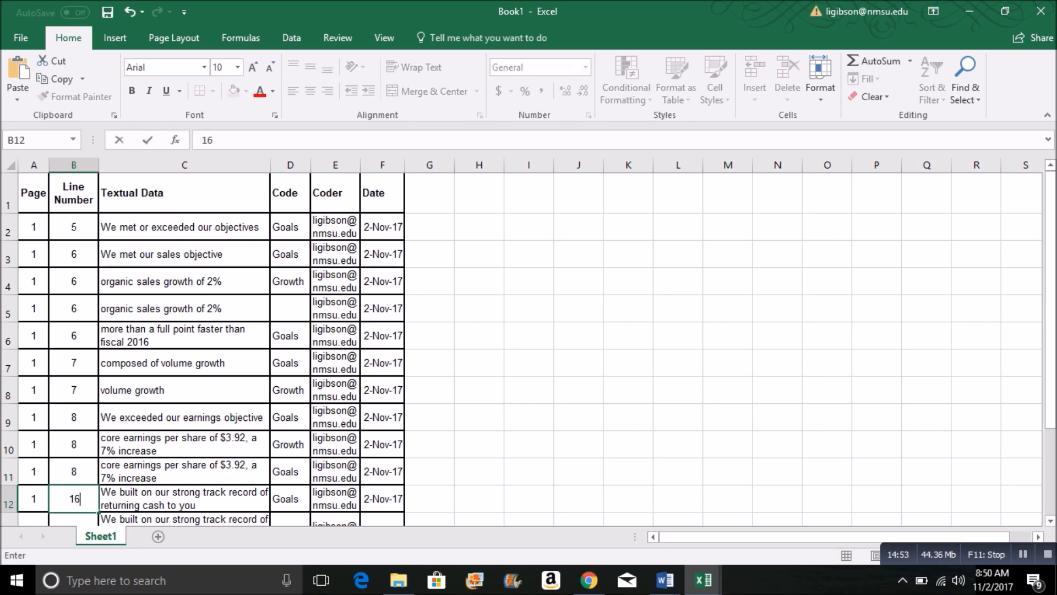
{"action": "scroll", "coordinate": [520, 349], "scroll_direction": "down", "scroll_amount": 2}
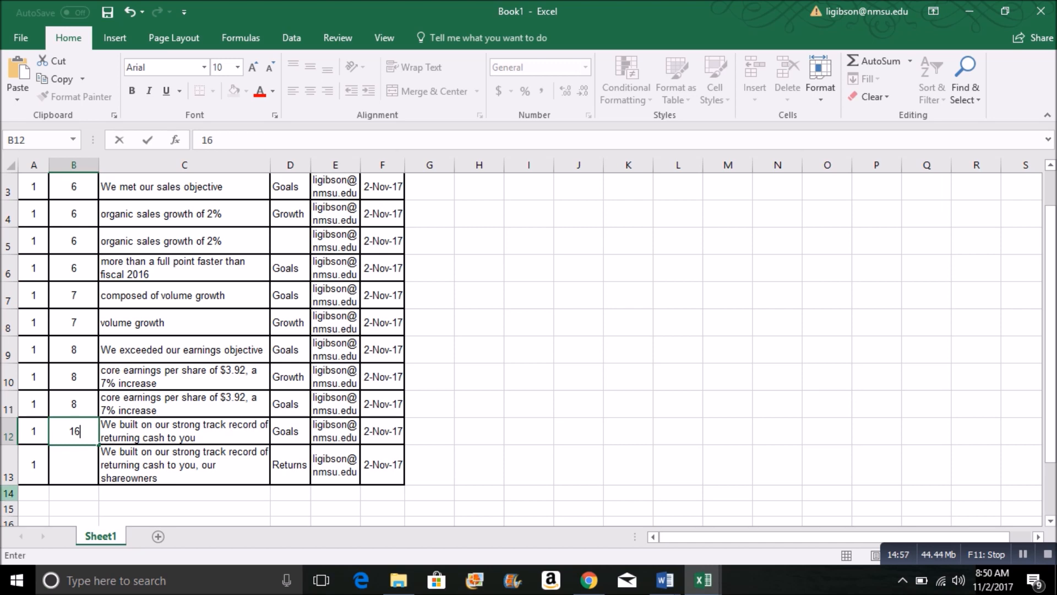
{"action": "key", "text": "Return"}
{"action": "type", "text": "16"}
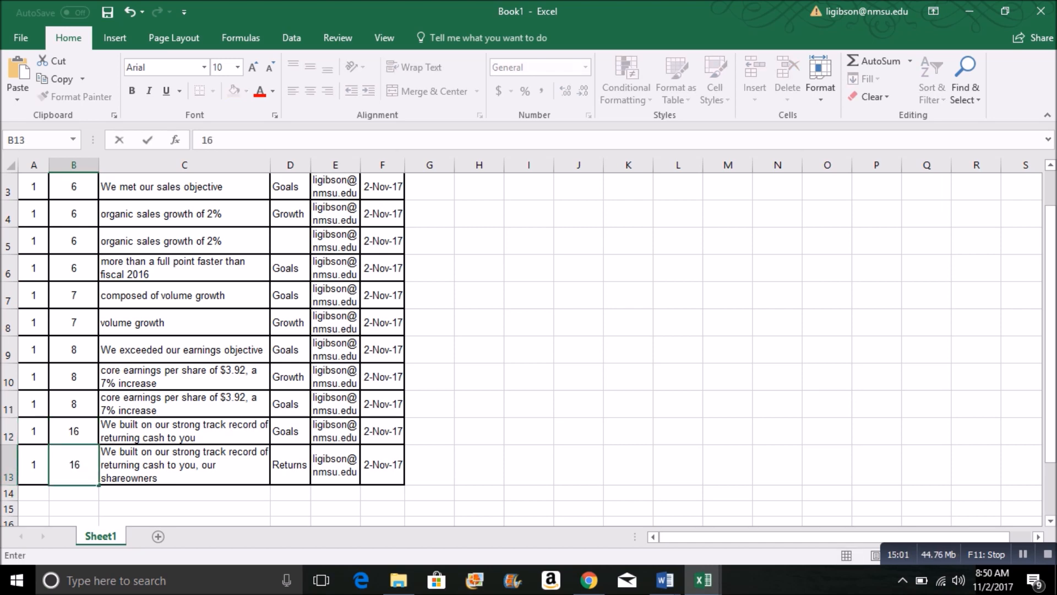
{"action": "left_click_drag", "start_coordinate": [1051, 406], "coordinate": [1050, 373]}
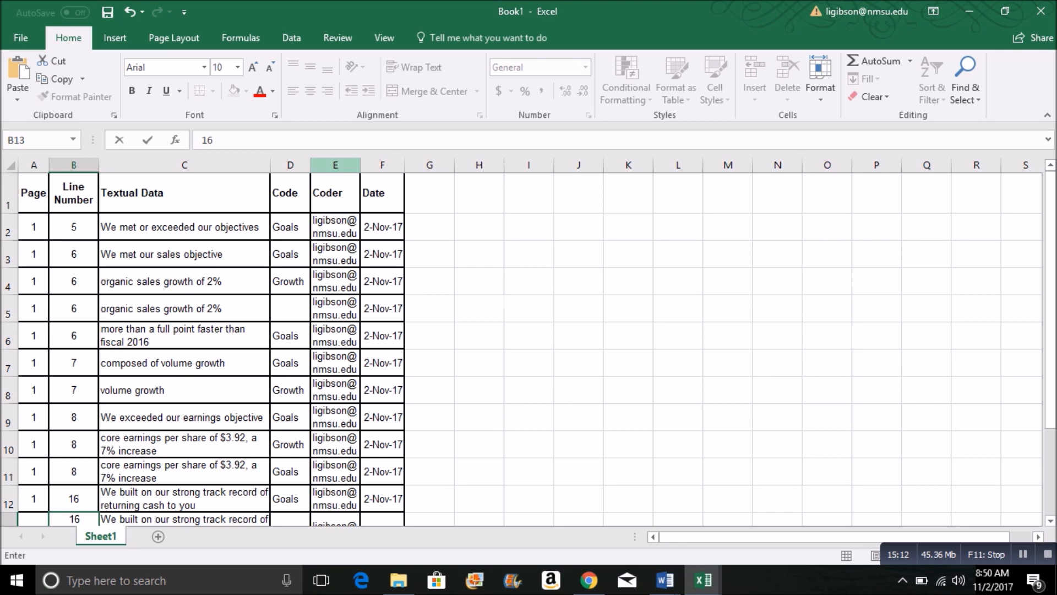
Step: Select the whole sheet and turn on filtering for the table's header row
{"action": "left_click", "coordinate": [337, 37]}
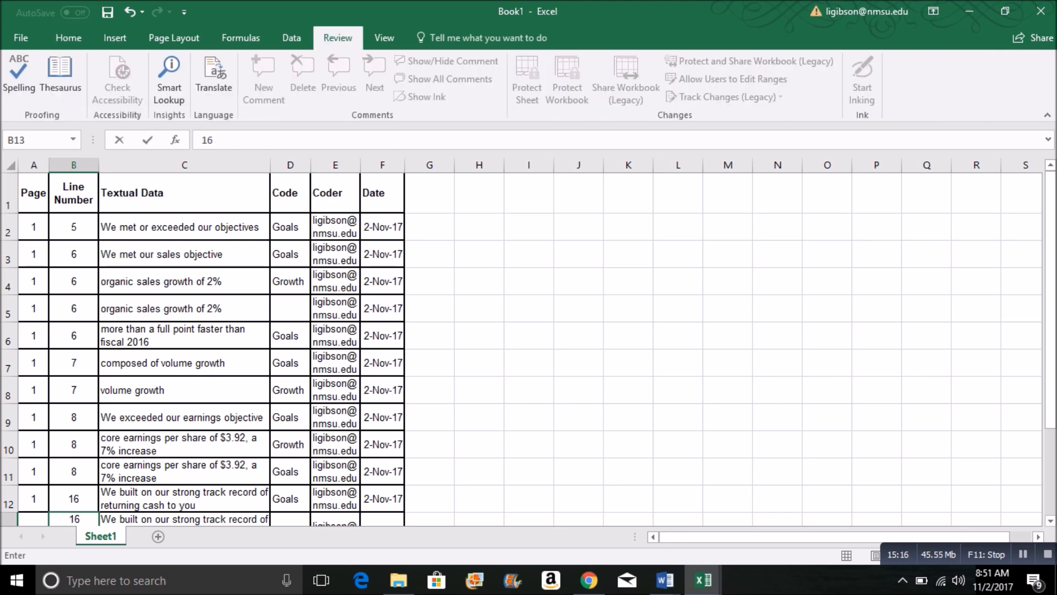
{"action": "left_click", "coordinate": [10, 165]}
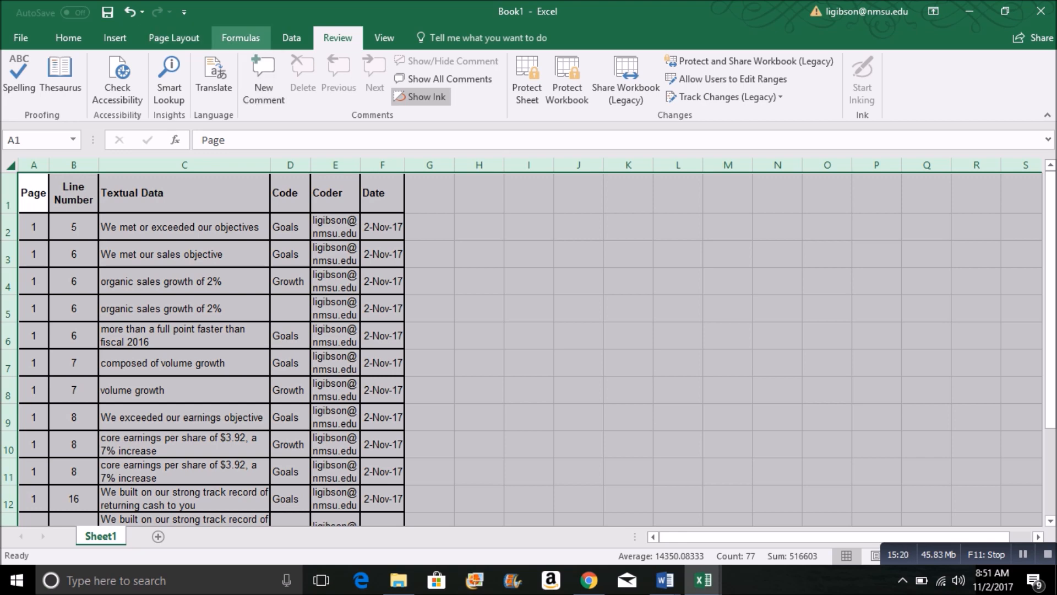
{"action": "left_click", "coordinate": [241, 37]}
{"action": "left_click", "coordinate": [292, 37]}
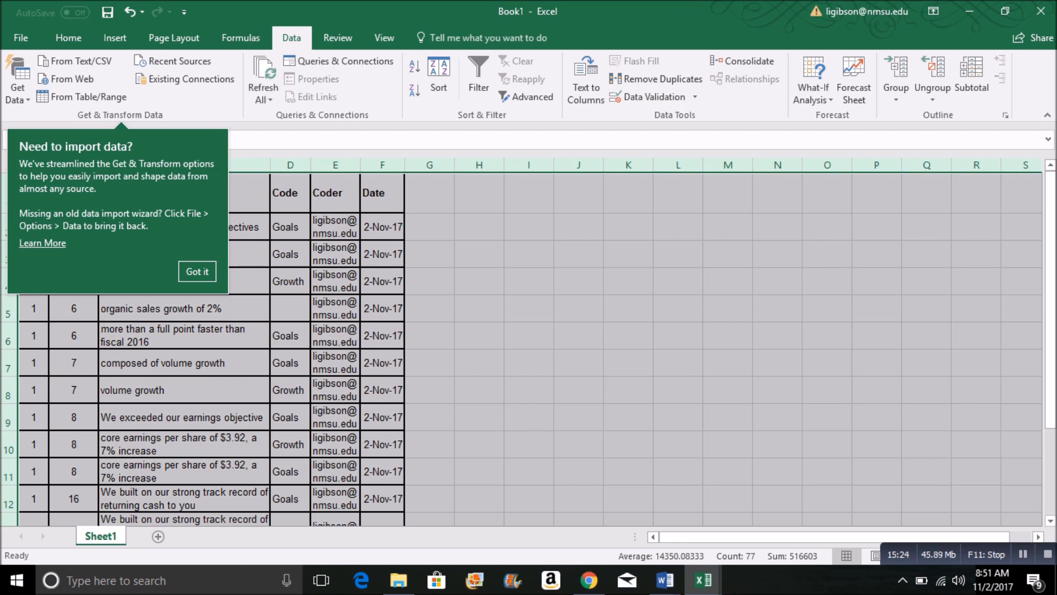
{"action": "left_click", "coordinate": [198, 270]}
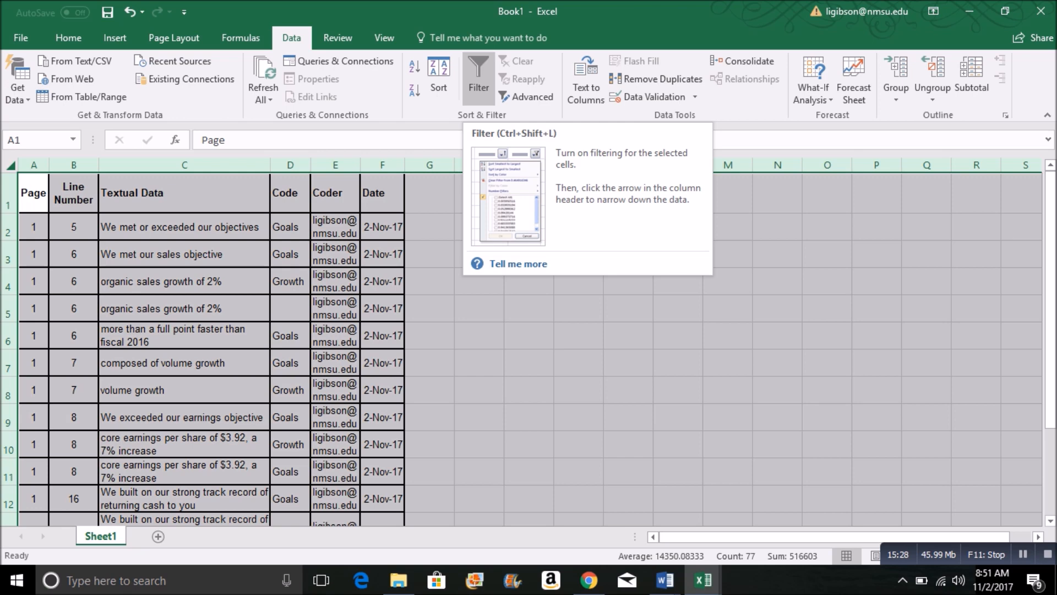
{"action": "left_click", "coordinate": [479, 80]}
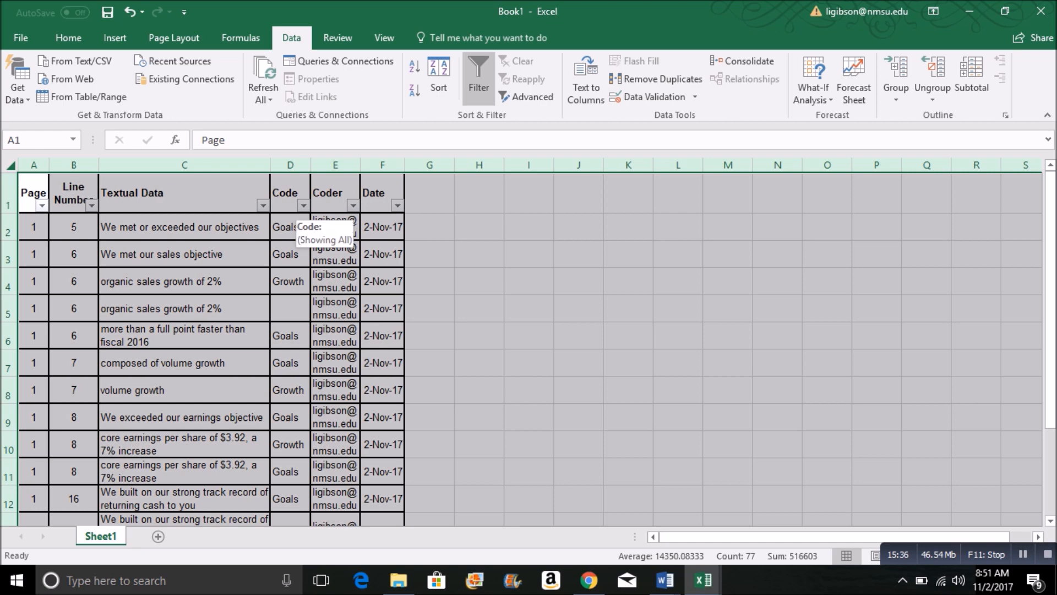
Step: Filter the Code column to show only Goals rows, and clear the filter again
{"action": "left_click", "coordinate": [303, 206]}
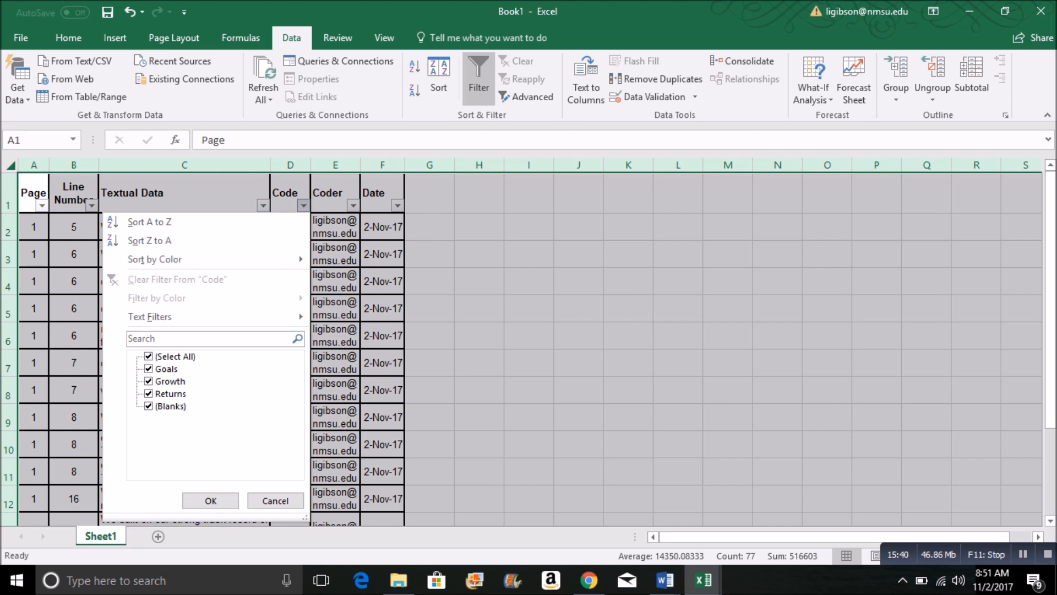
{"action": "left_click", "coordinate": [149, 357]}
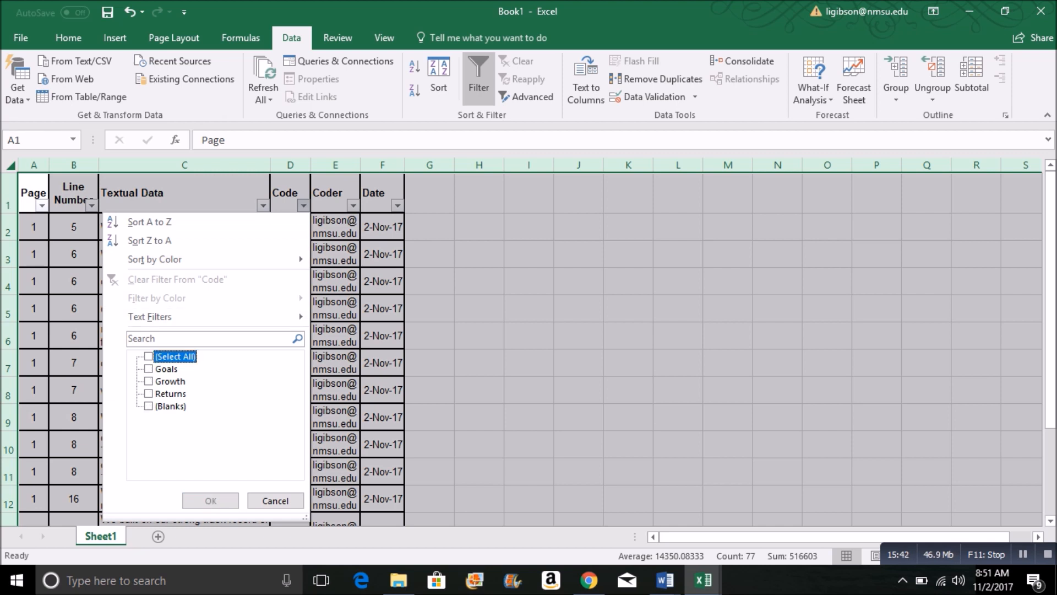
{"action": "left_click", "coordinate": [149, 369]}
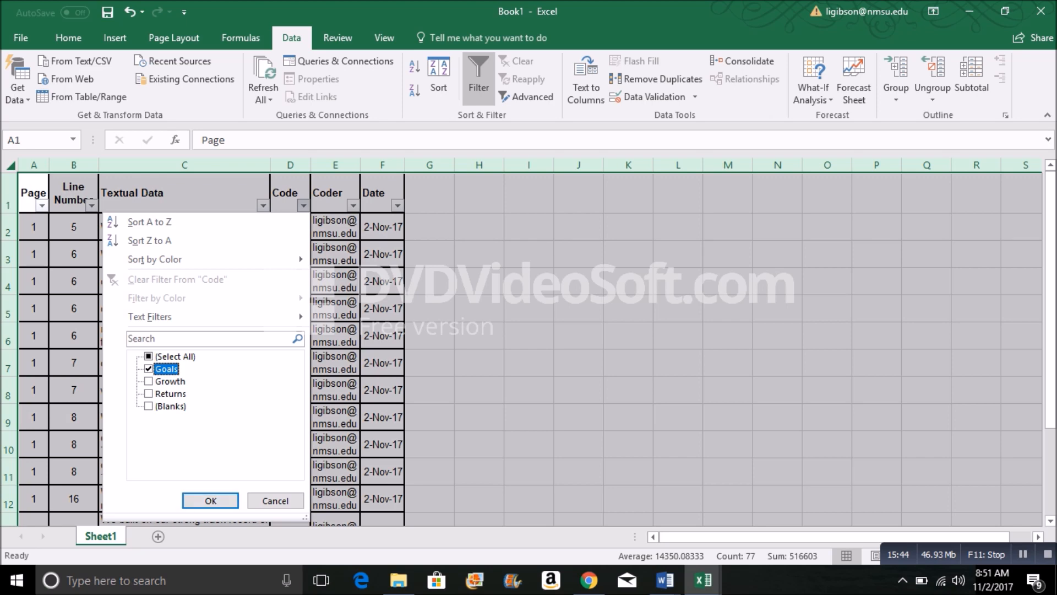
{"action": "left_click", "coordinate": [210, 501]}
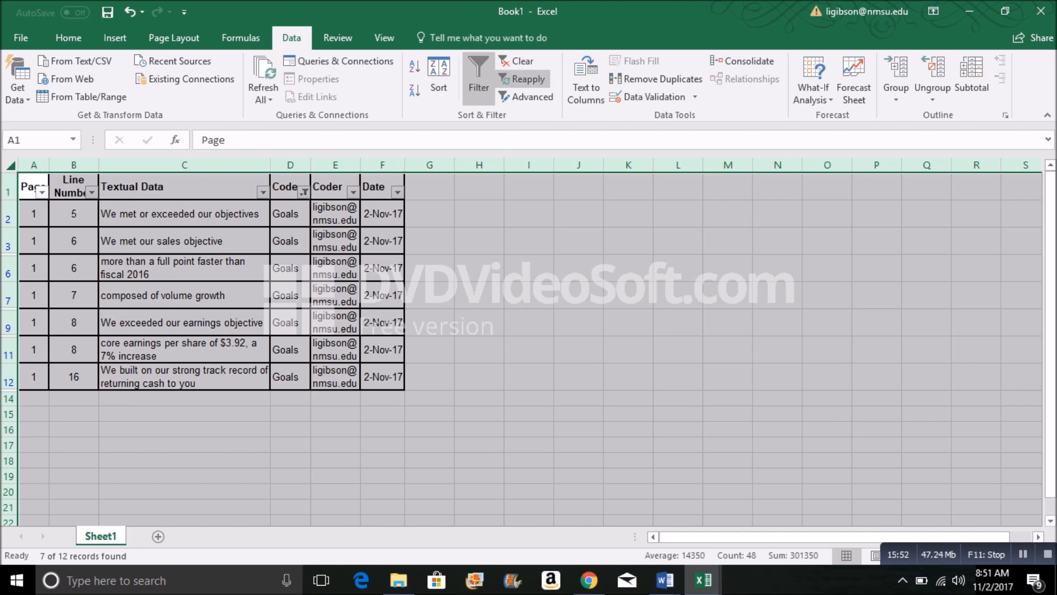
{"action": "left_click", "coordinate": [517, 61]}
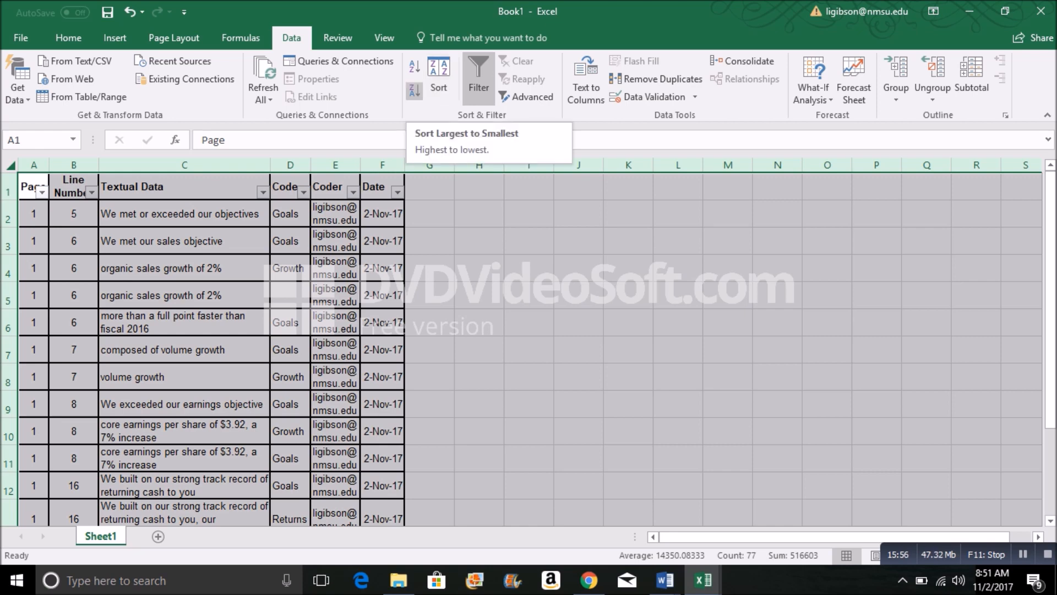
{"action": "left_click", "coordinate": [415, 67]}
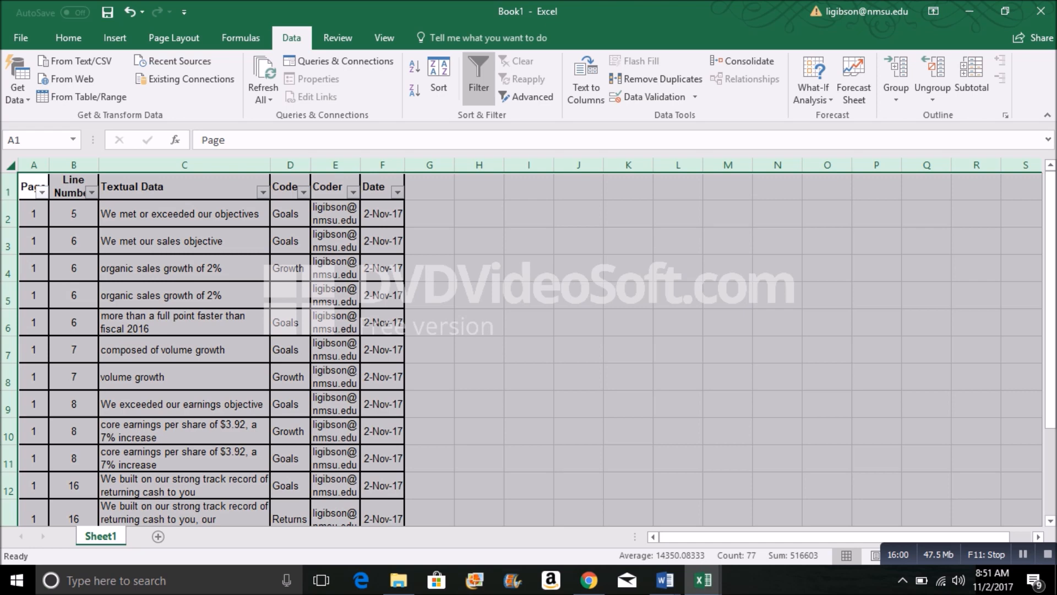
{"action": "left_click", "coordinate": [438, 77]}
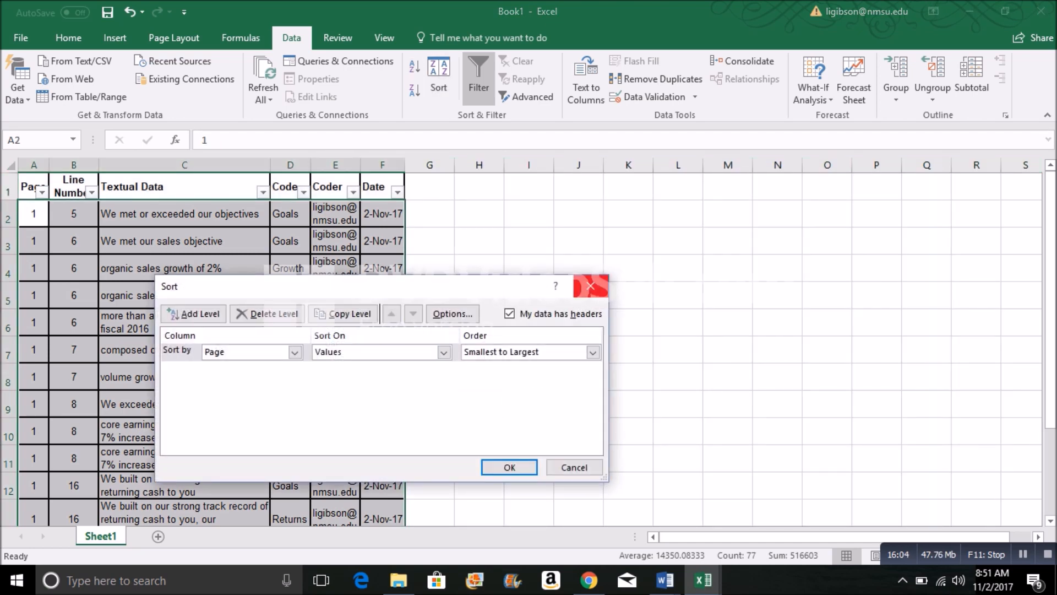
{"action": "left_click", "coordinate": [591, 286]}
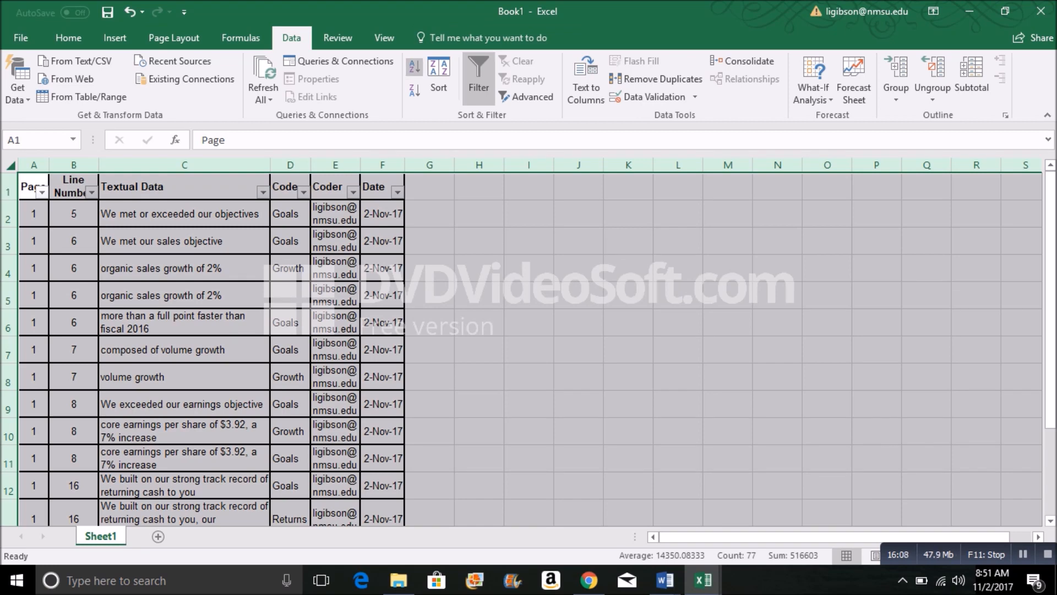
Step: Sort the table by the Code column from A to Z
{"action": "left_click", "coordinate": [303, 192]}
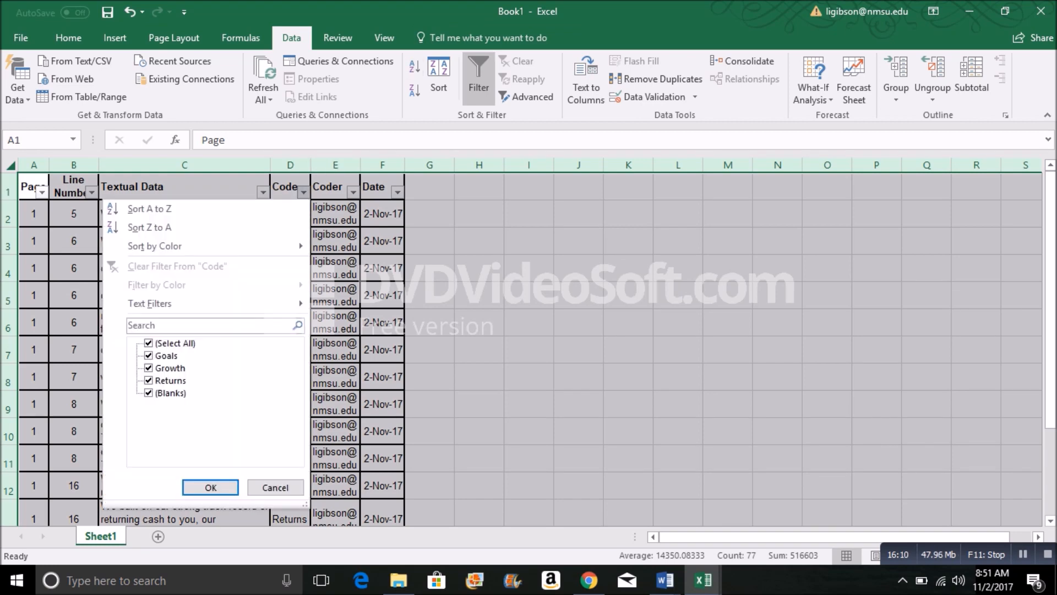
{"action": "left_click", "coordinate": [149, 208]}
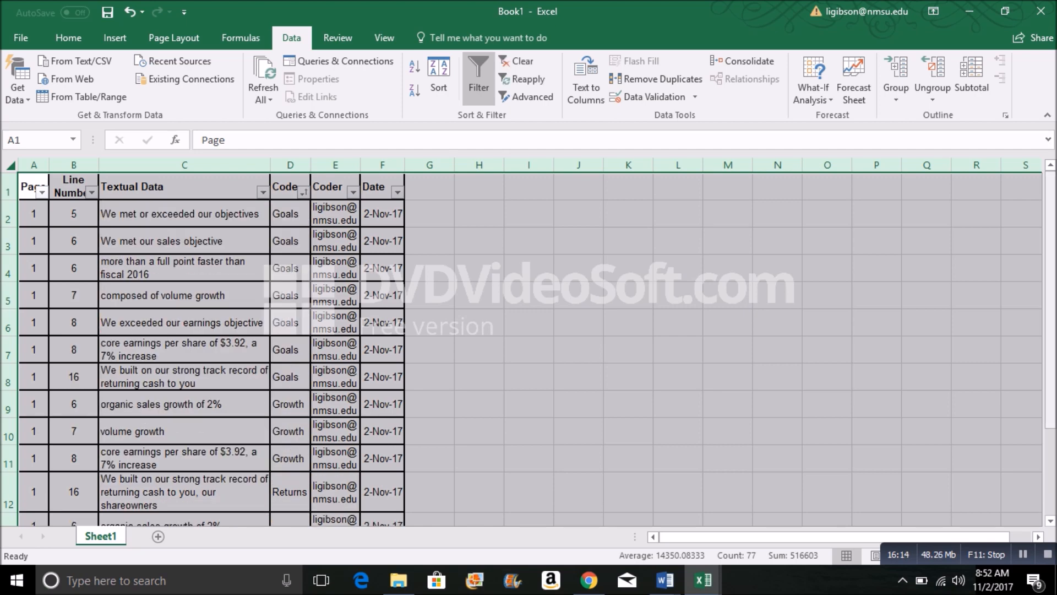
{"action": "mouse_move", "coordinate": [1051, 187]}
{"action": "left_mouse_down"}
{"action": "mouse_move", "coordinate": [1050, 199]}
{"action": "mouse_move", "coordinate": [1051, 190]}
{"action": "left_mouse_up"}
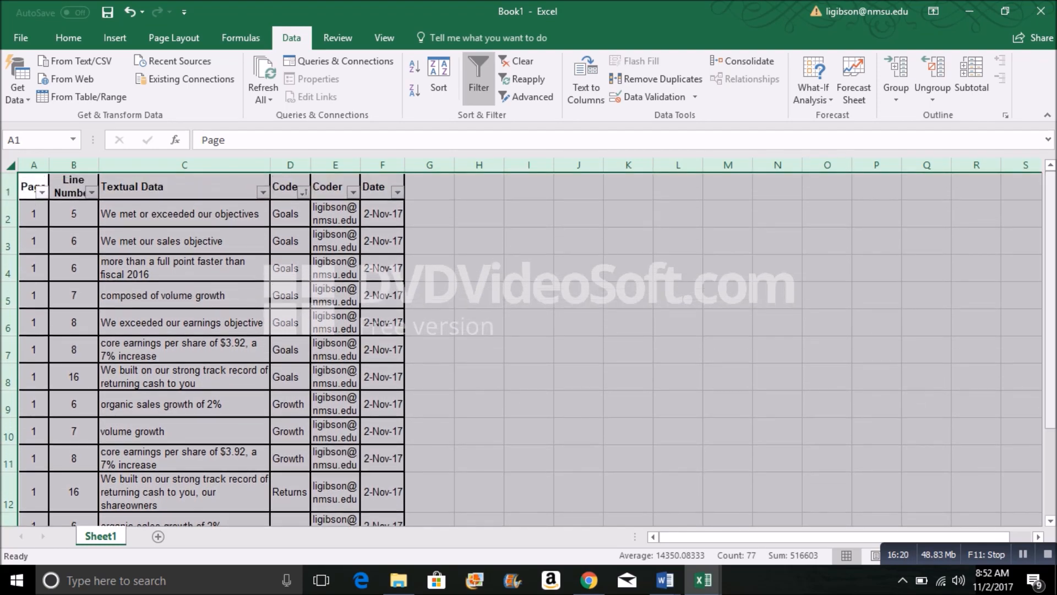